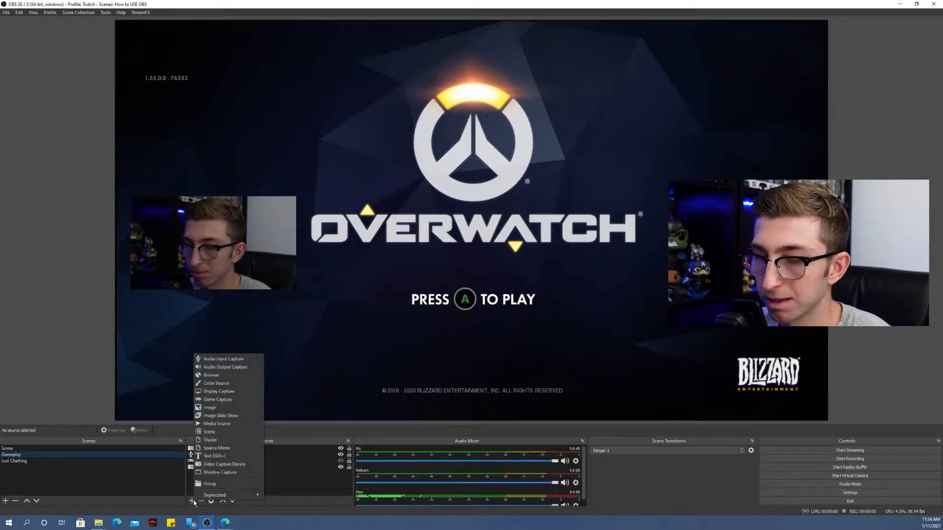
Step: Add an Image source named Overlay to the Gameplay scene using the file Webcam Overlay Project.png
click(219, 409)
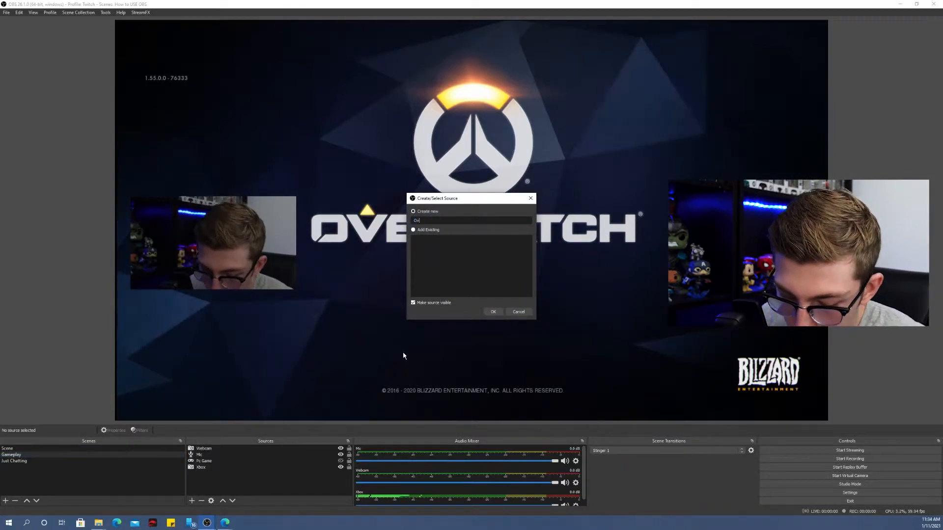
click(493, 313)
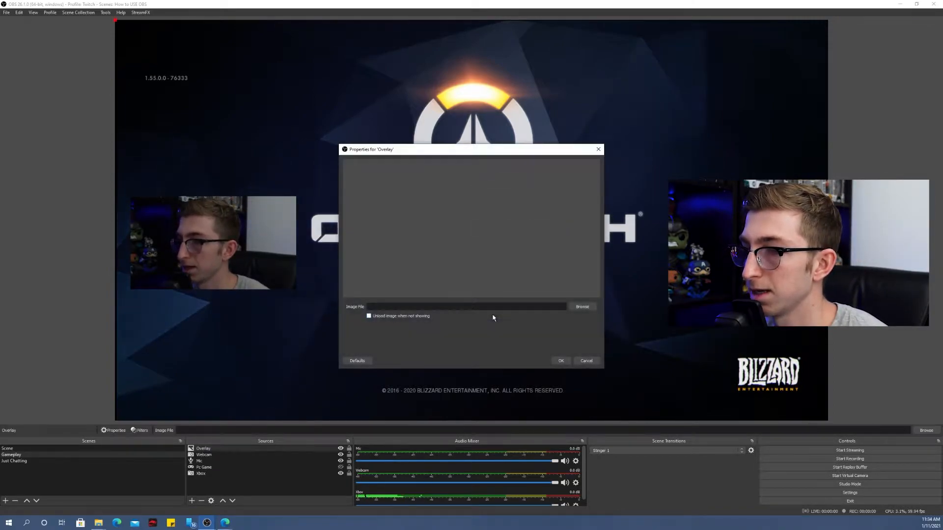
click(582, 307)
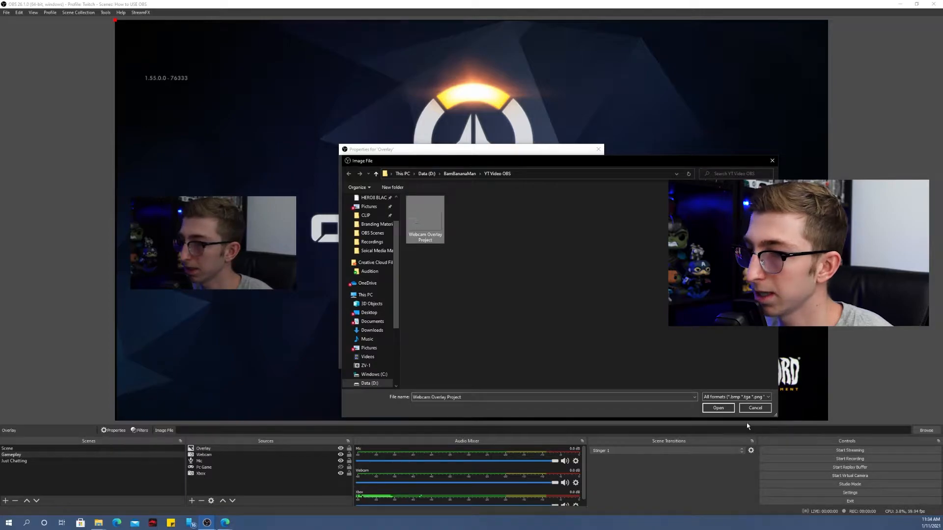
click(724, 410)
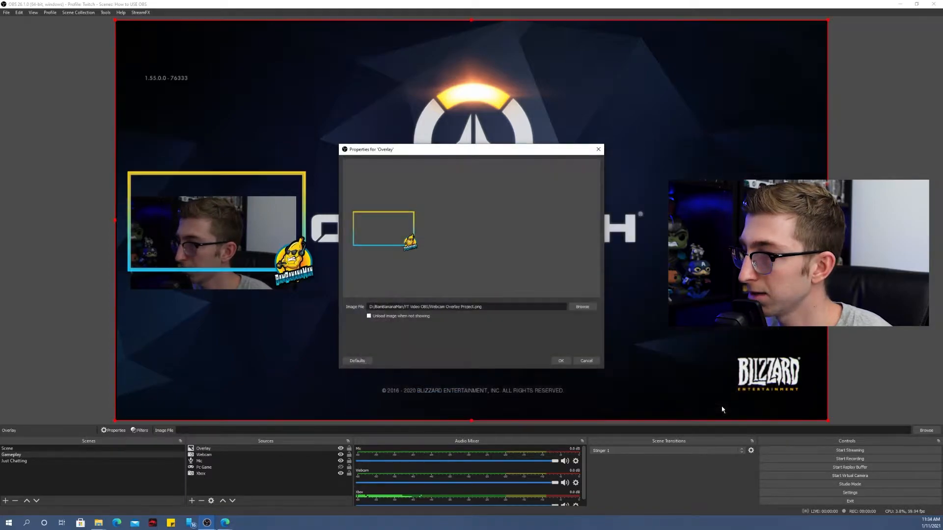
click(558, 361)
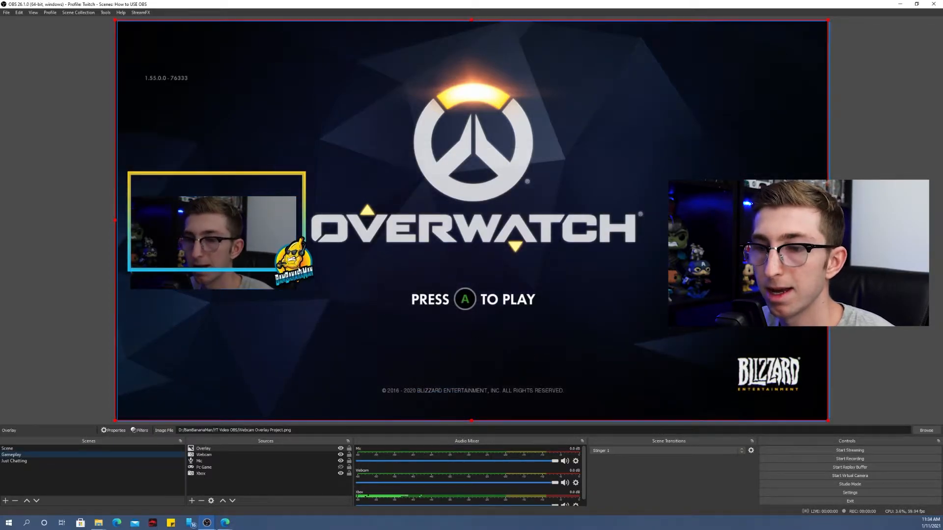
Step: Move and scale the Overlay image so its frame fits around the webcam picture
drag(345, 239, 358, 245)
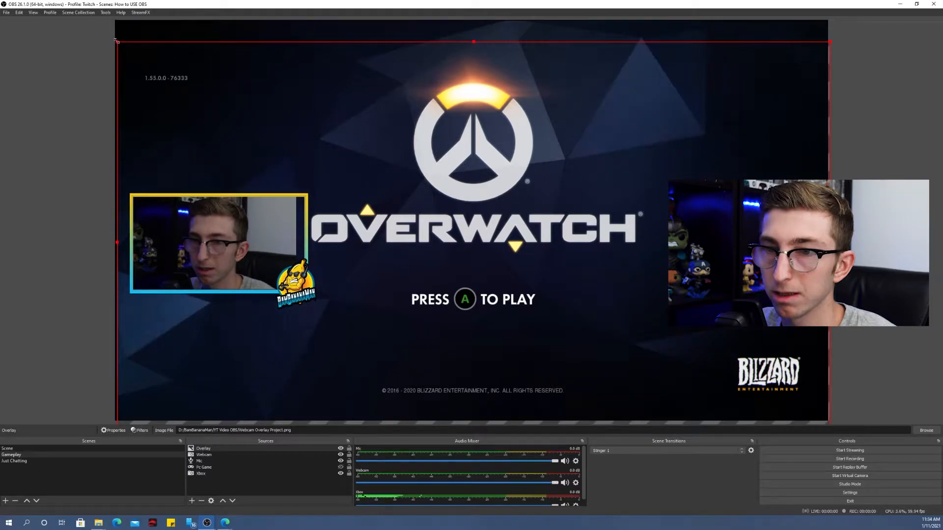
drag(116, 41, 171, 92)
drag(339, 293, 293, 277)
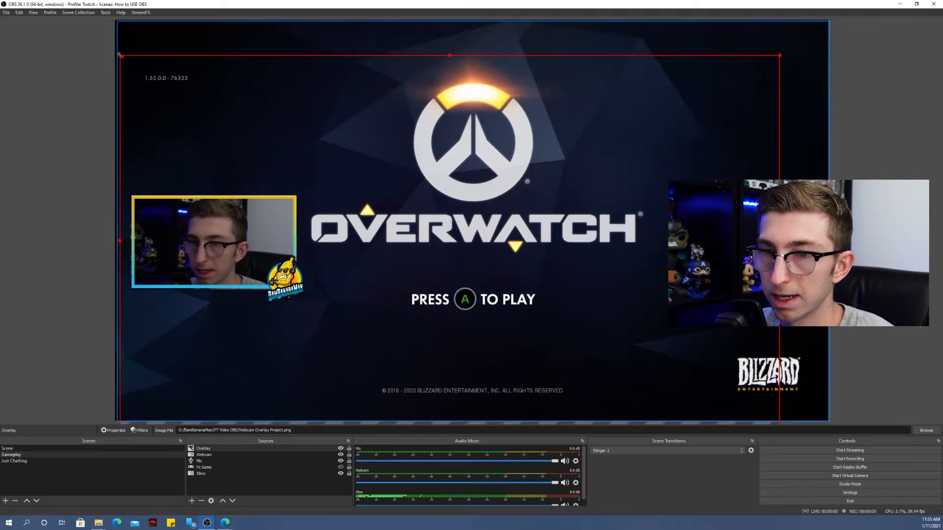
drag(118, 55, 116, 53)
drag(236, 220, 238, 222)
click(374, 263)
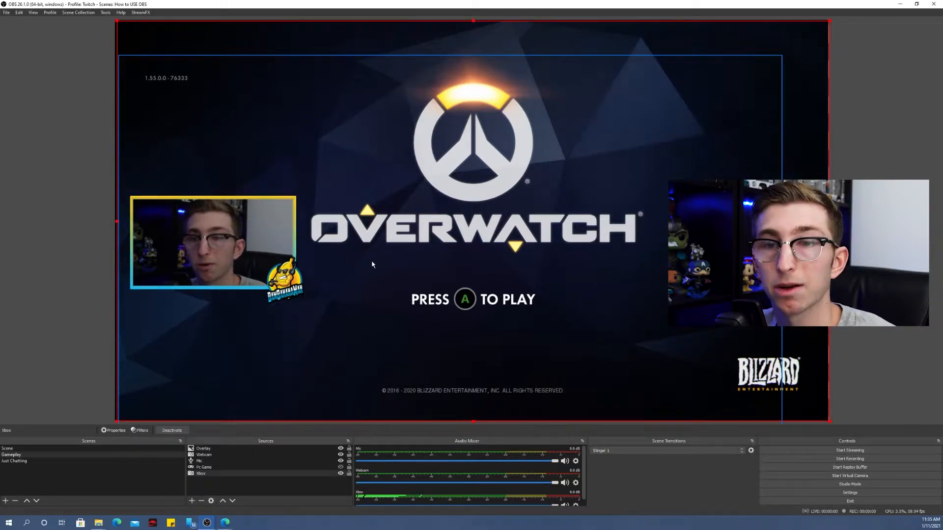
Step: Reorder the Overlay source below the Webcam source and back above it
click(222, 453)
drag(222, 462, 224, 462)
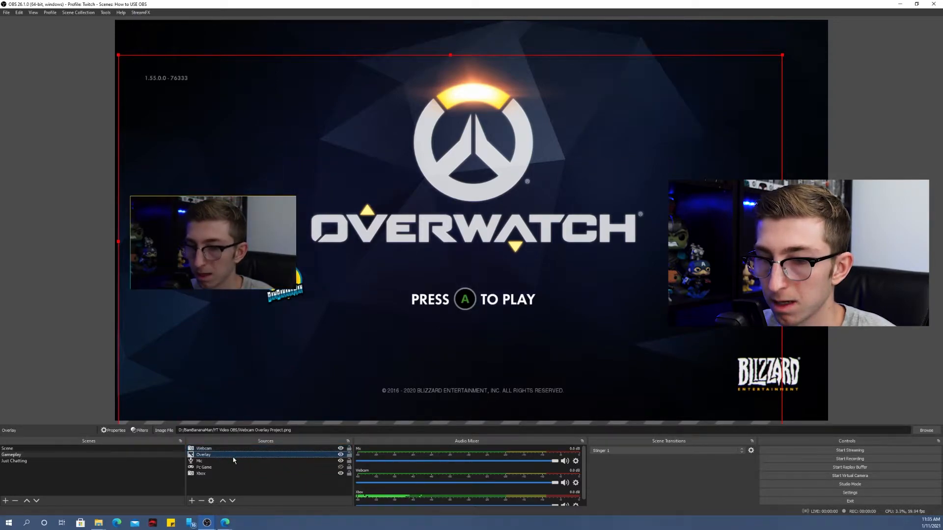
click(215, 451)
drag(212, 460, 214, 461)
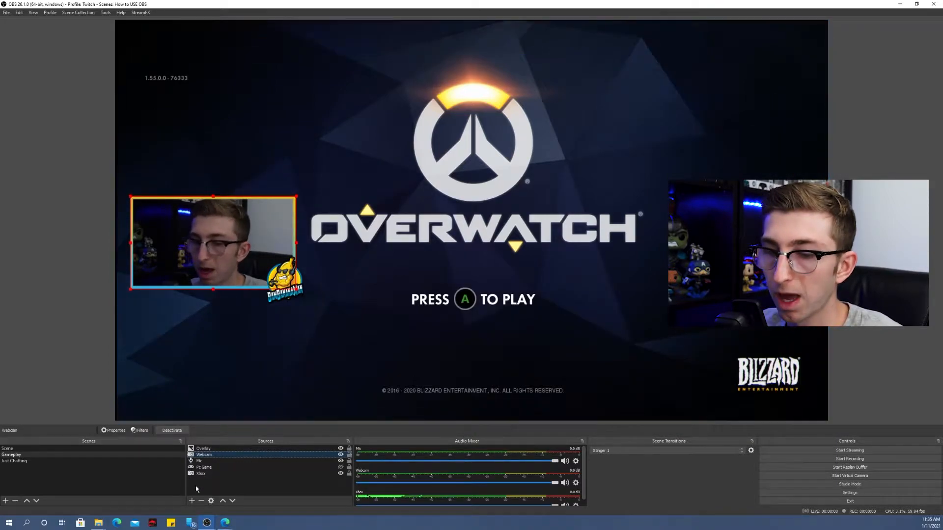
Step: Remove the Overlay image source from the Gameplay scene
right_click(205, 454)
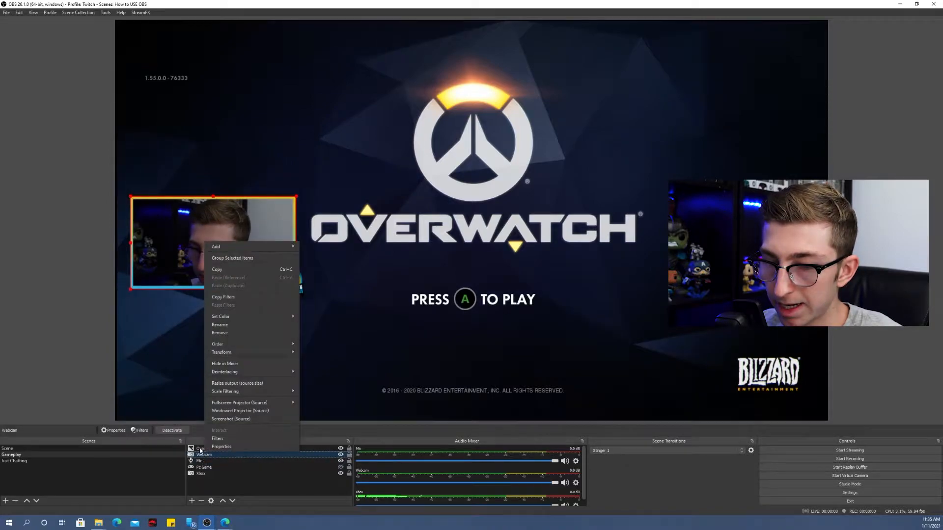
click(200, 449)
right_click(200, 448)
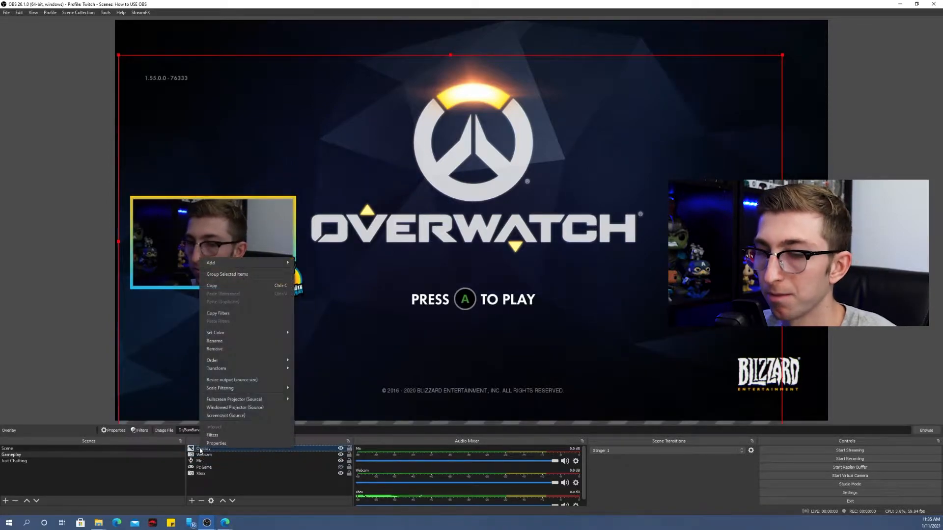
click(241, 350)
click(490, 271)
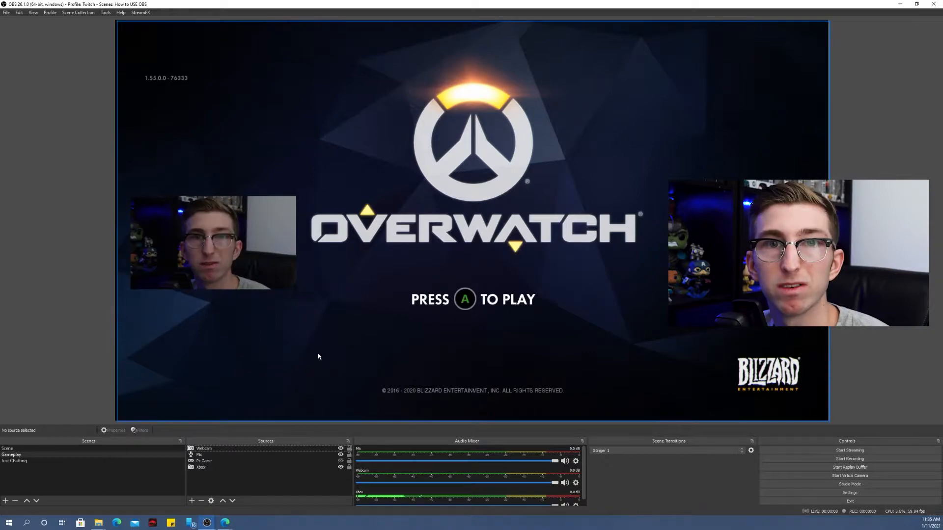
Step: Add a Media Source named Overlay Animated to the Gameplay scene
click(192, 500)
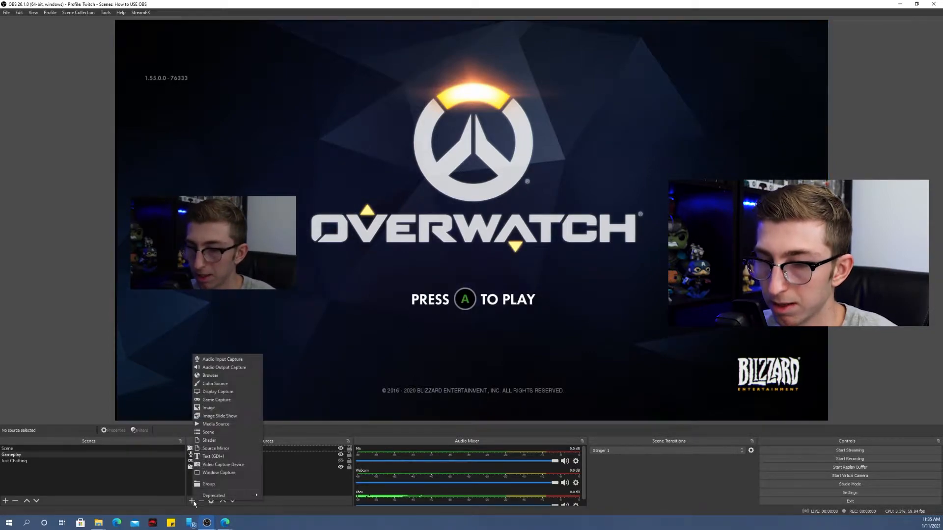
click(217, 425)
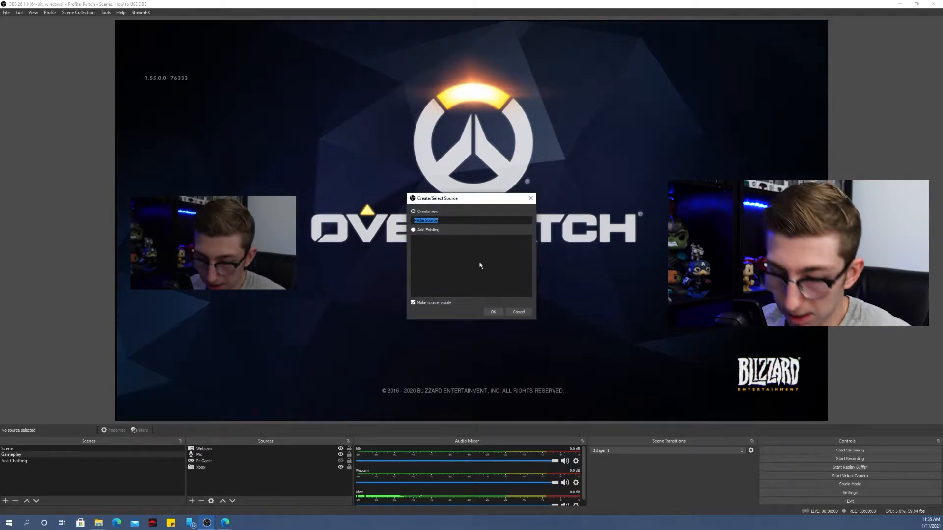
text(Overlay Animated)
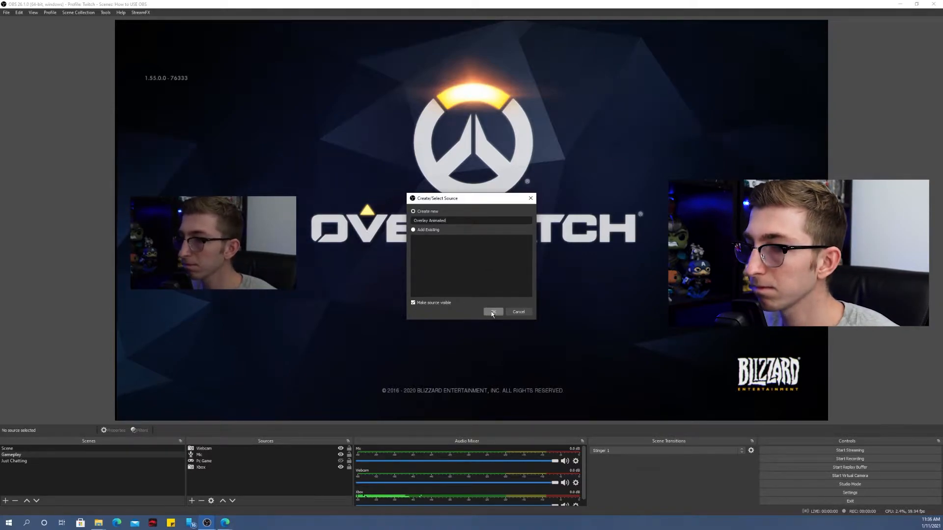
click(492, 313)
Step: Load Flipping Logo.avi as the local file of Overlay Animated and enable looping
click(576, 305)
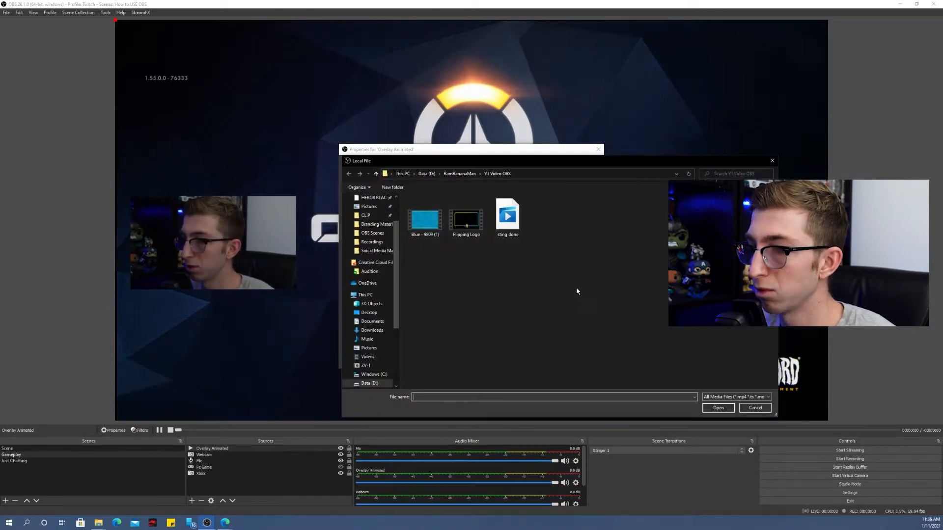
click(719, 408)
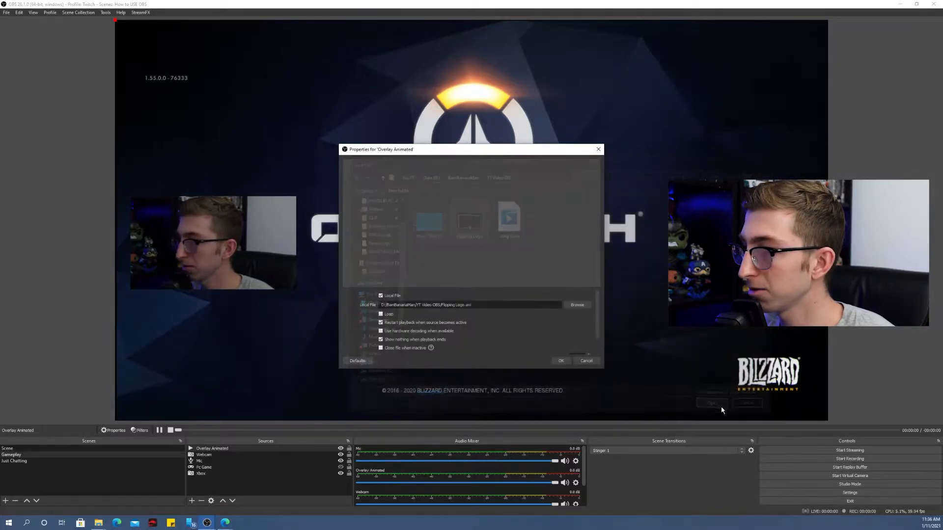
click(381, 316)
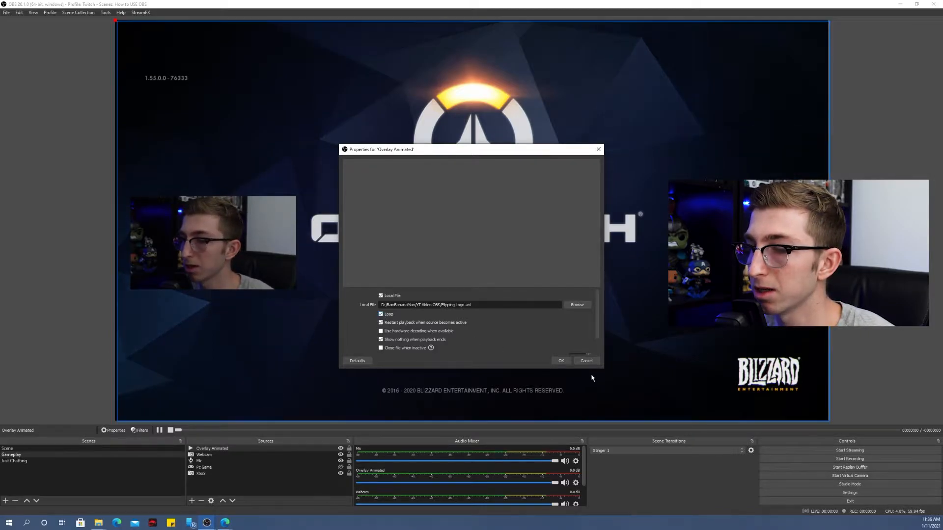
click(561, 362)
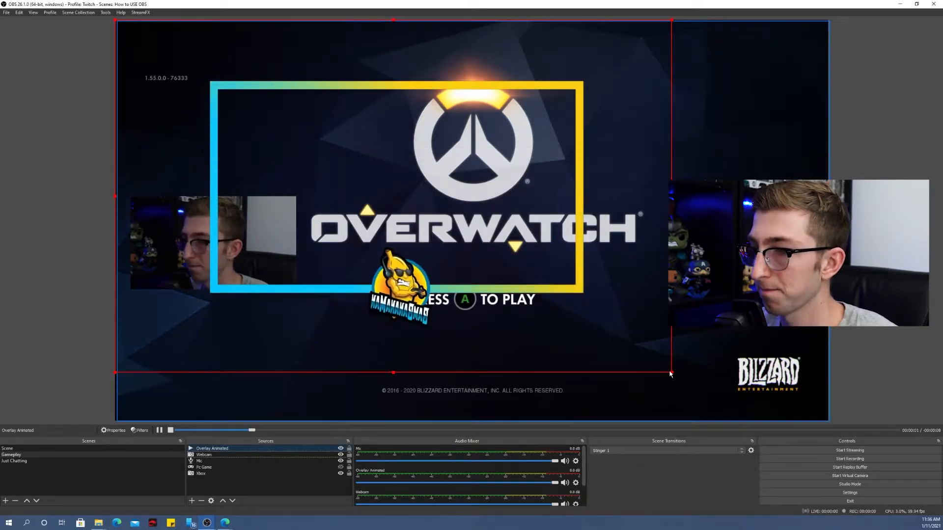
Step: Scale down the animated overlay and position its frame around the webcam picture
drag(670, 372, 459, 237)
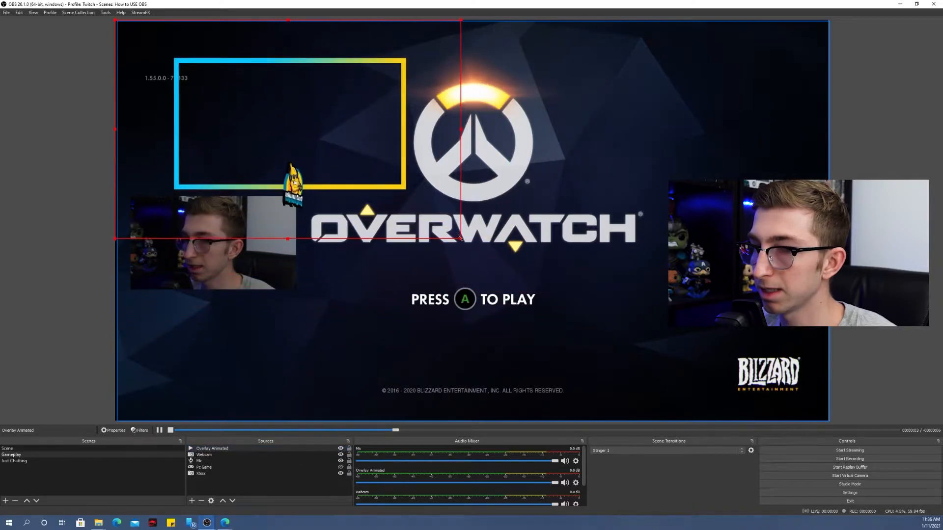
drag(378, 155, 328, 285)
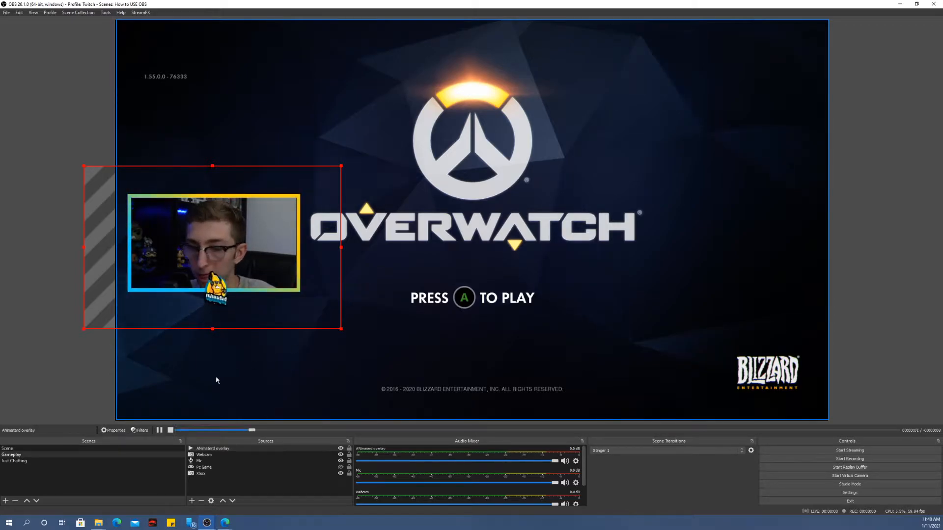
Step: Add a Media Source named JC Webcam Overlay to the Just Chatting scene
click(7, 462)
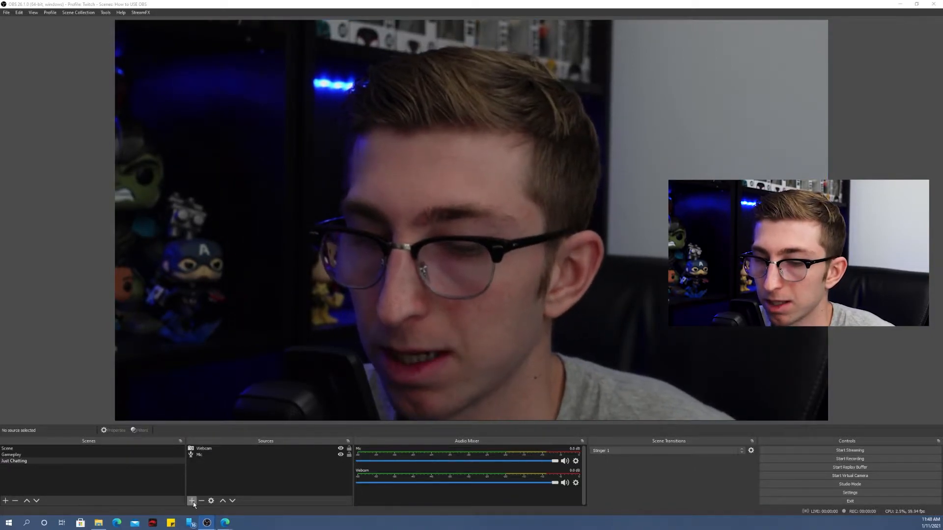
click(192, 501)
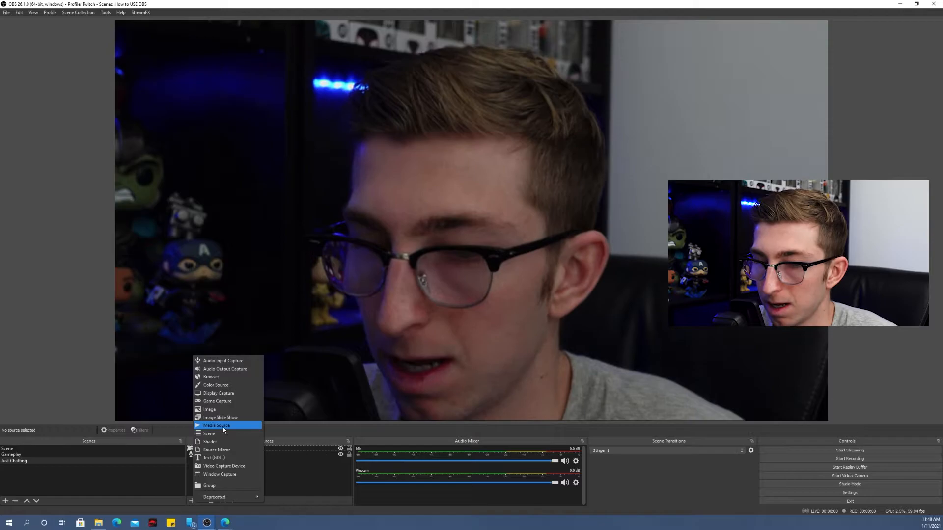
click(224, 426)
text(J)
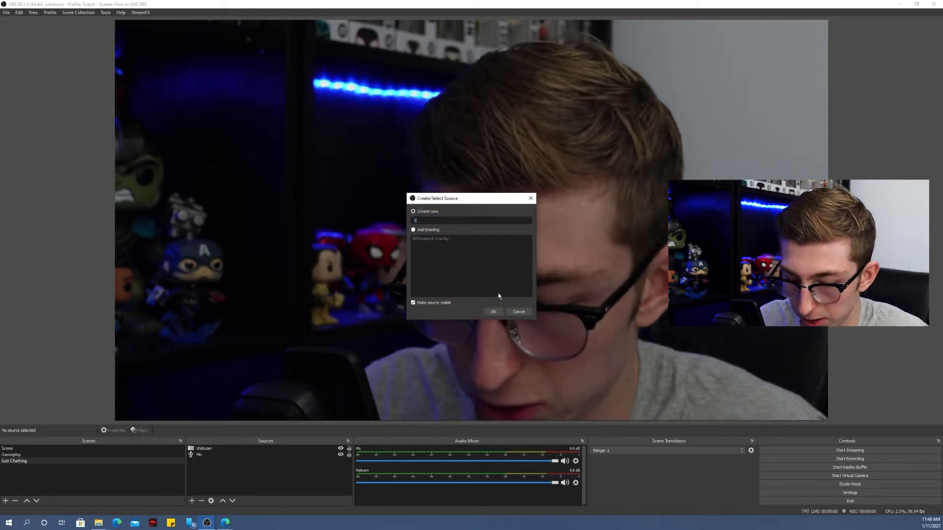
text(C We)
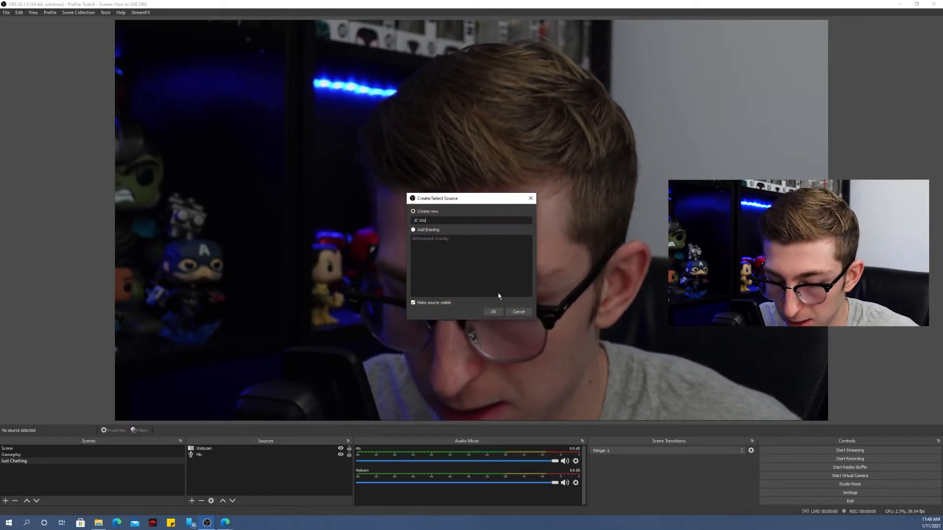
text(bcam )
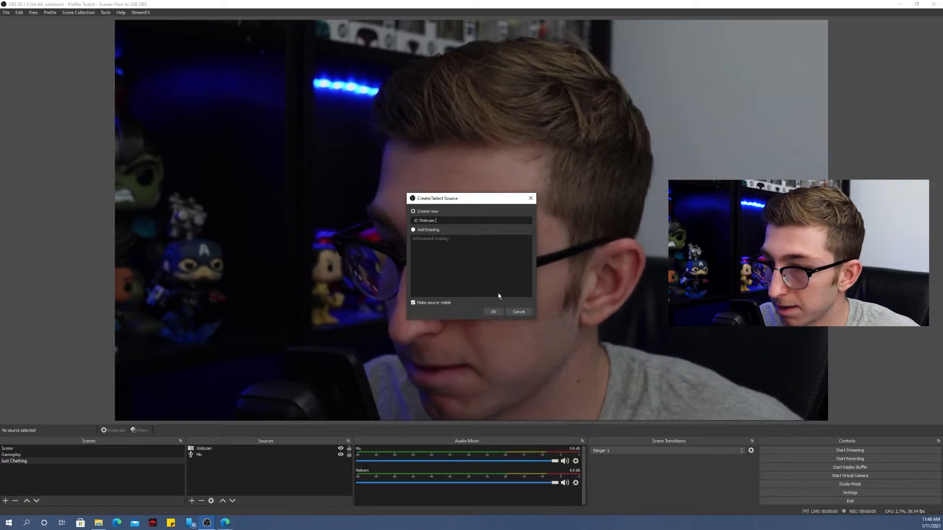
text(Overlay)
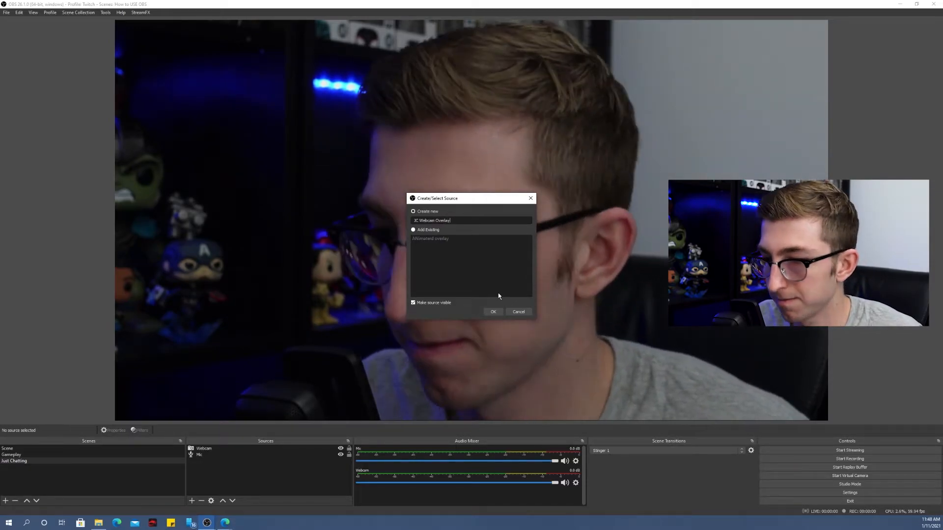
click(493, 312)
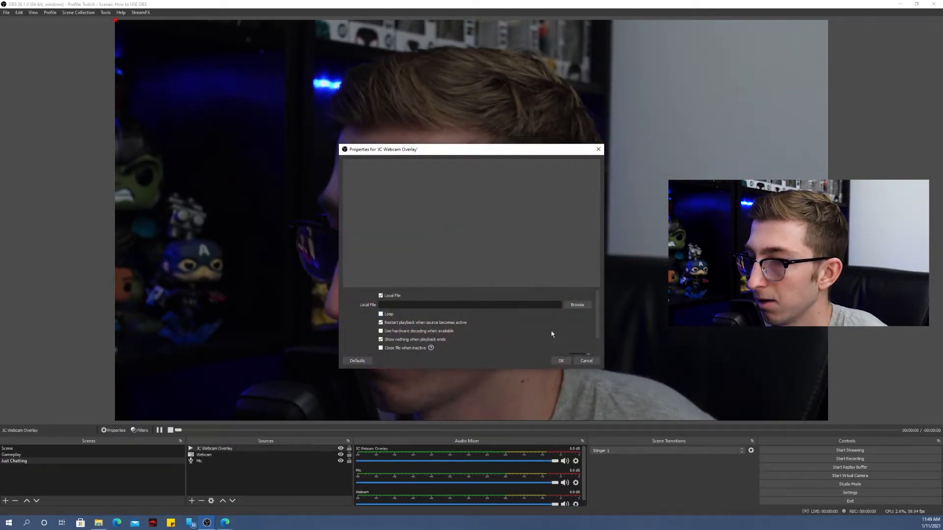
Step: Load the blue background MP4 from the YT Video OBS folder as the local file of JC Webcam Overlay
click(577, 305)
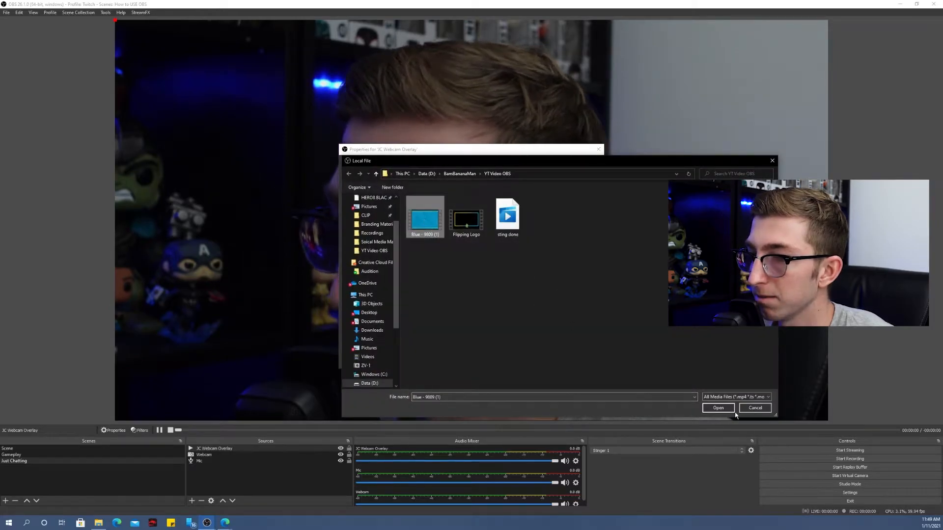
click(726, 409)
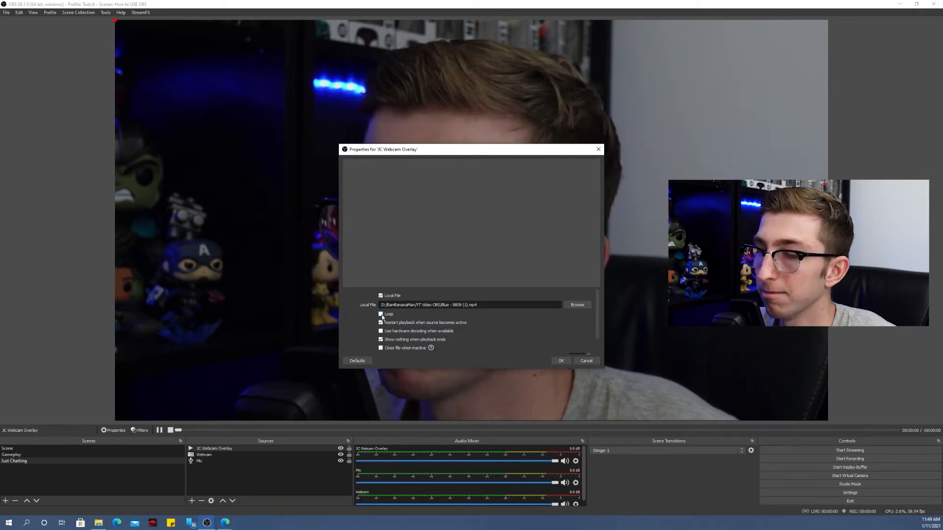
click(561, 361)
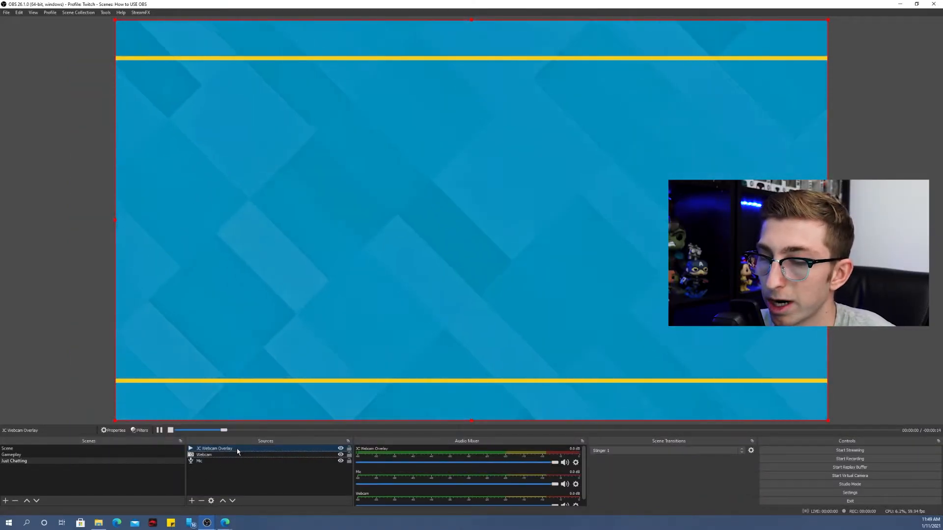
Step: Place JC Webcam Overlay behind the Webcam source and scale the webcam down to fit between the yellow lines
drag(237, 451, 231, 460)
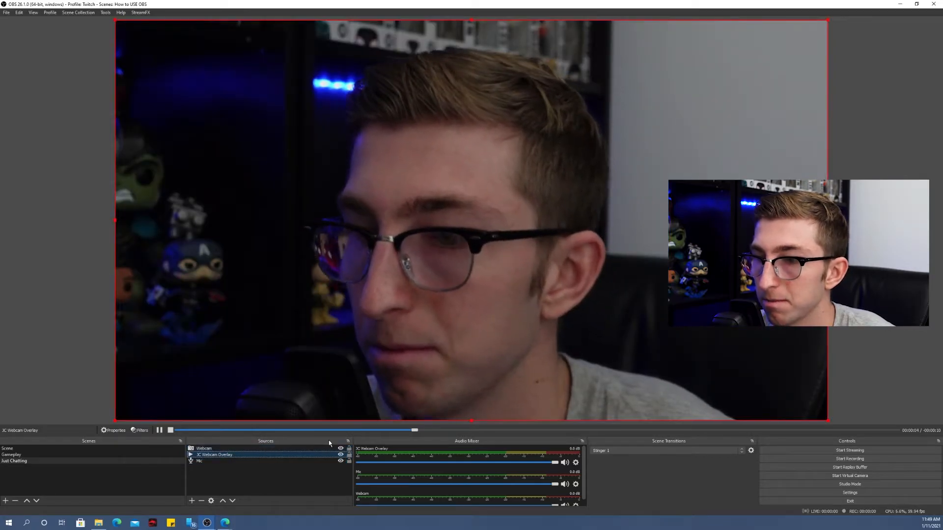
click(221, 449)
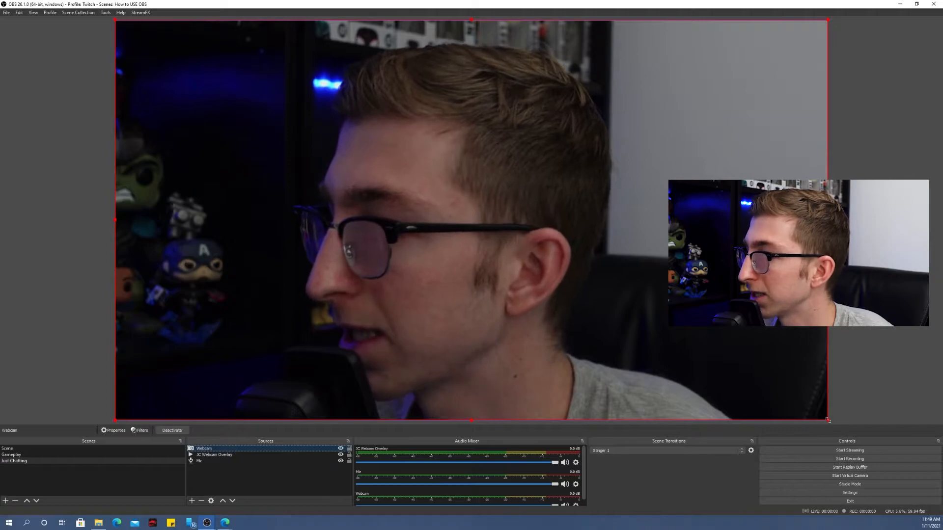
drag(828, 421, 673, 384)
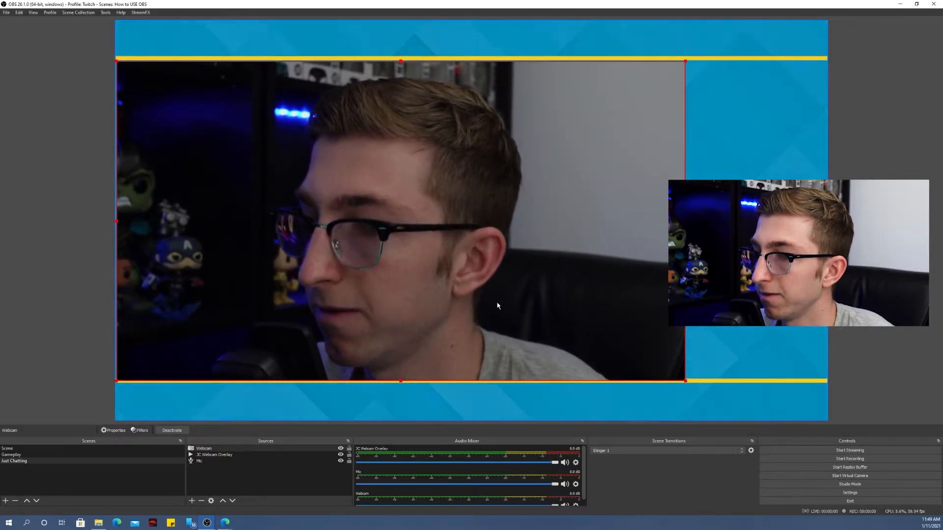
Step: Scale the webcam up to fill the whole canvas and crop its top and bottom edges to the yellow lines
drag(497, 305, 500, 261)
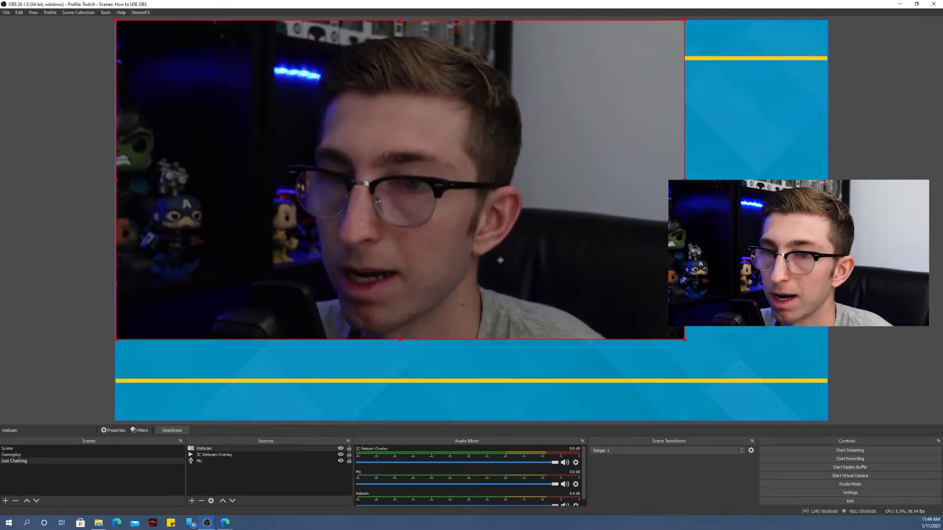
drag(684, 340, 772, 399)
key(ctrl+r)
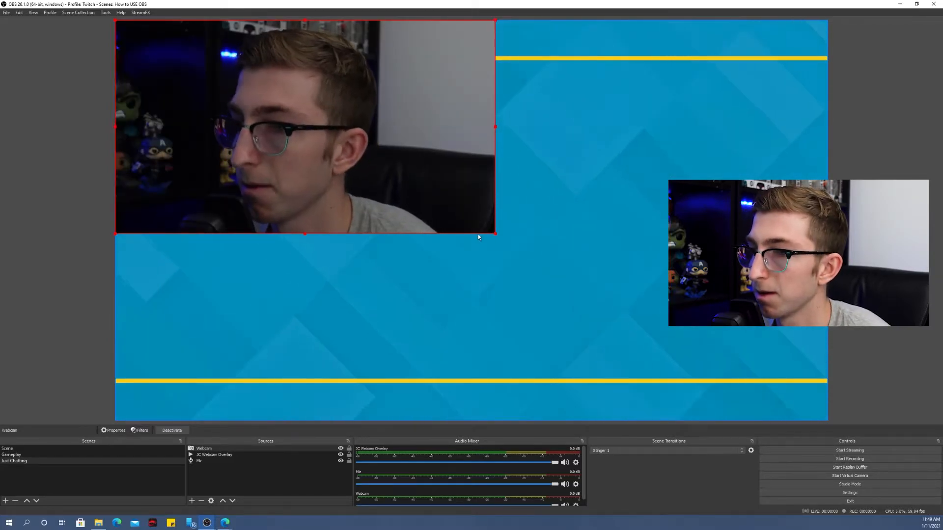
drag(495, 233, 770, 418)
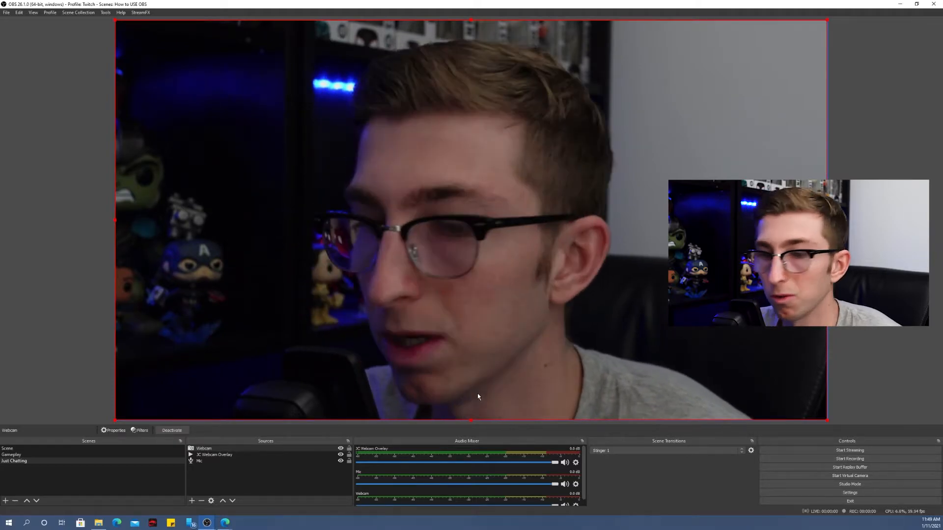
drag(475, 421, 462, 379)
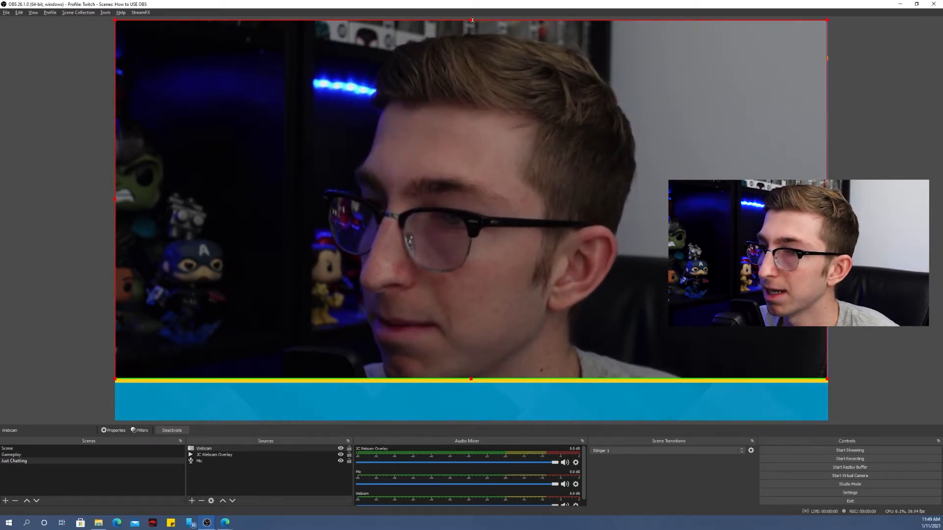
drag(472, 20, 469, 59)
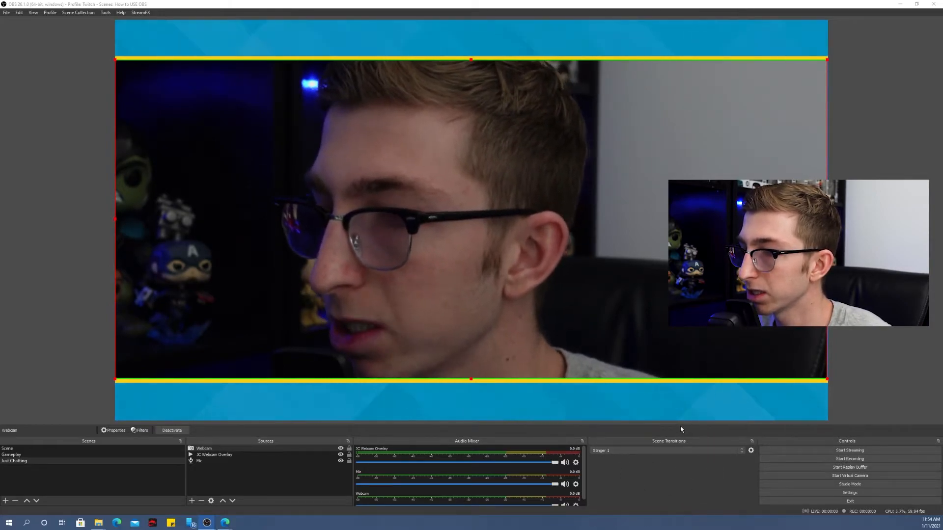
Step: Add a stinger scene transition named Custom Stinger
click(644, 450)
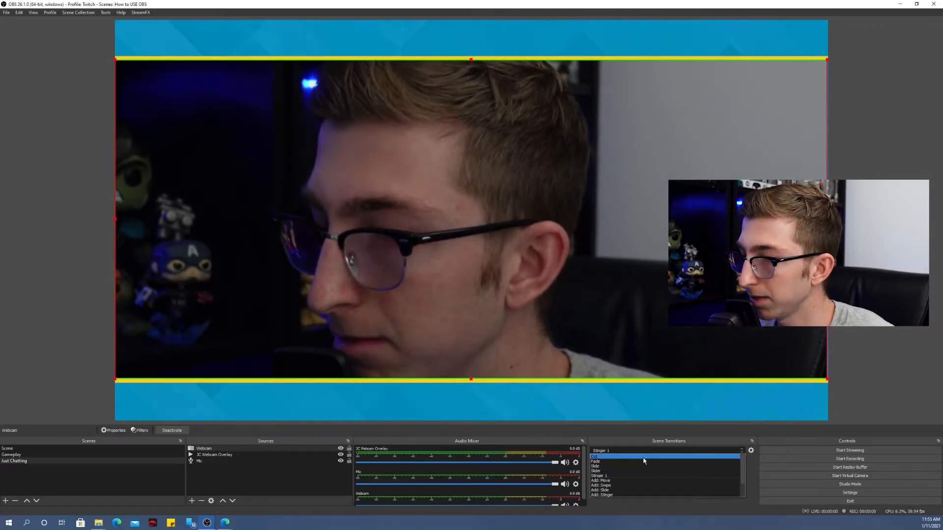
click(629, 495)
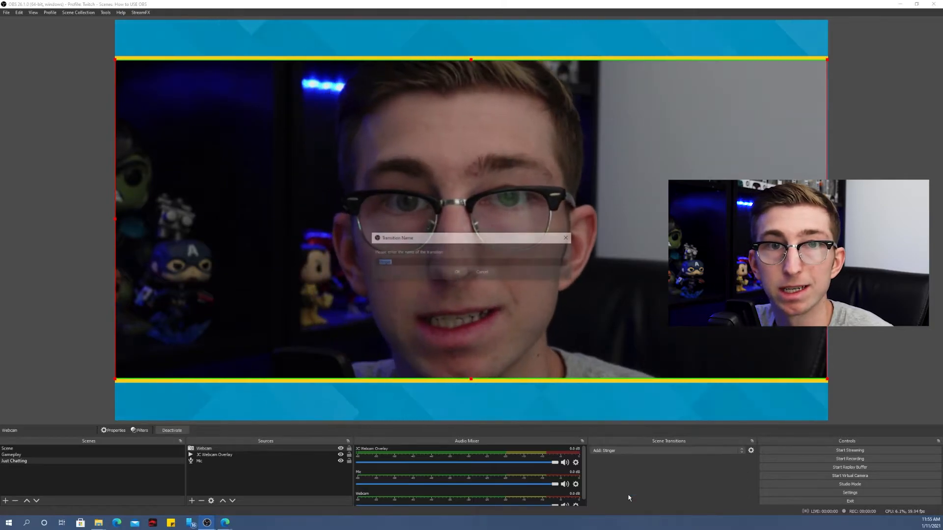
text(Cust)
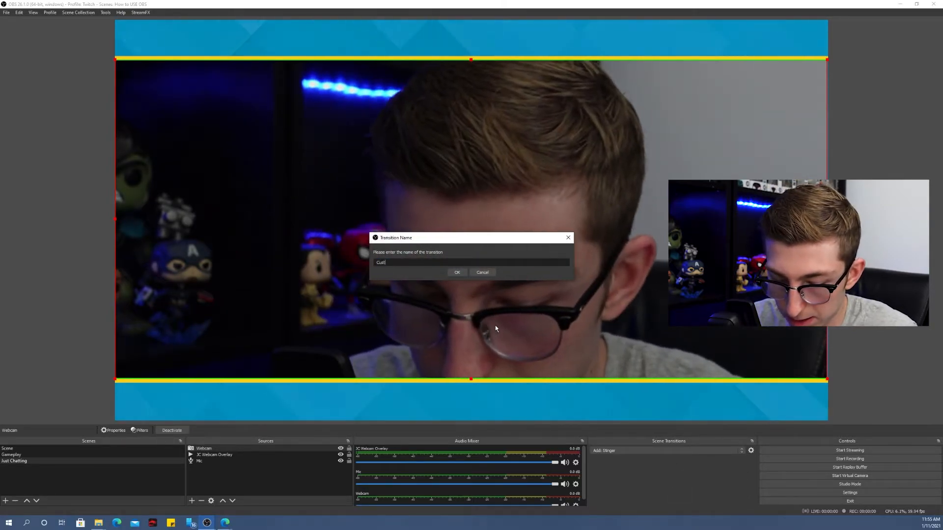
text(om Stinger)
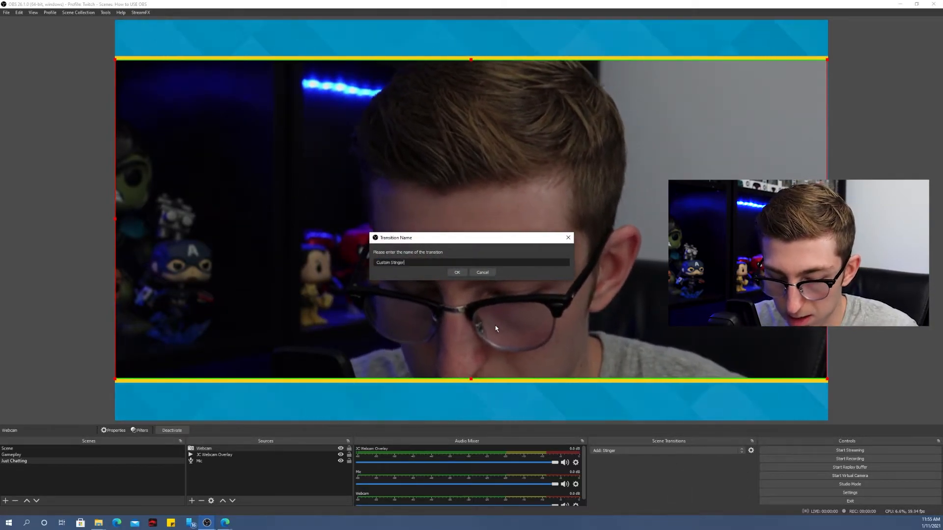
click(456, 272)
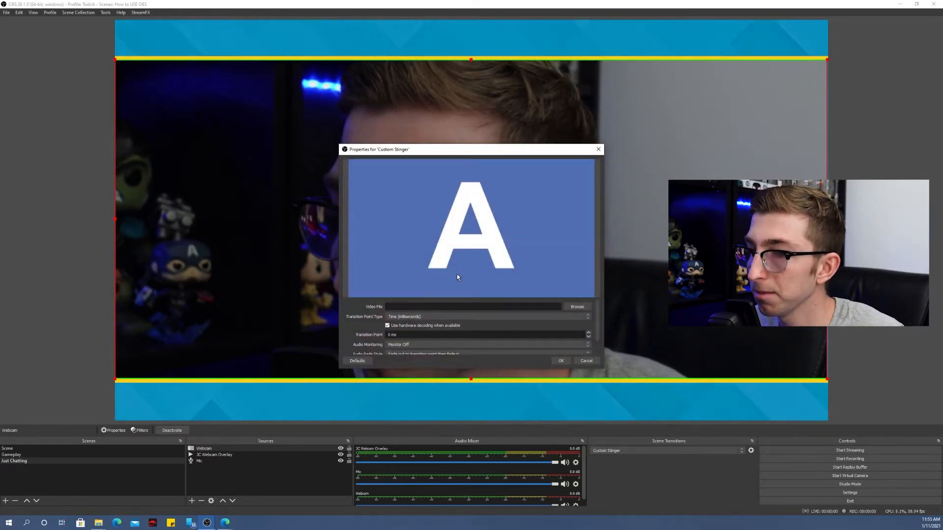
Step: Load sting done.mov from the YT Video OBS folder as the stinger's video file and preview the transition
click(578, 307)
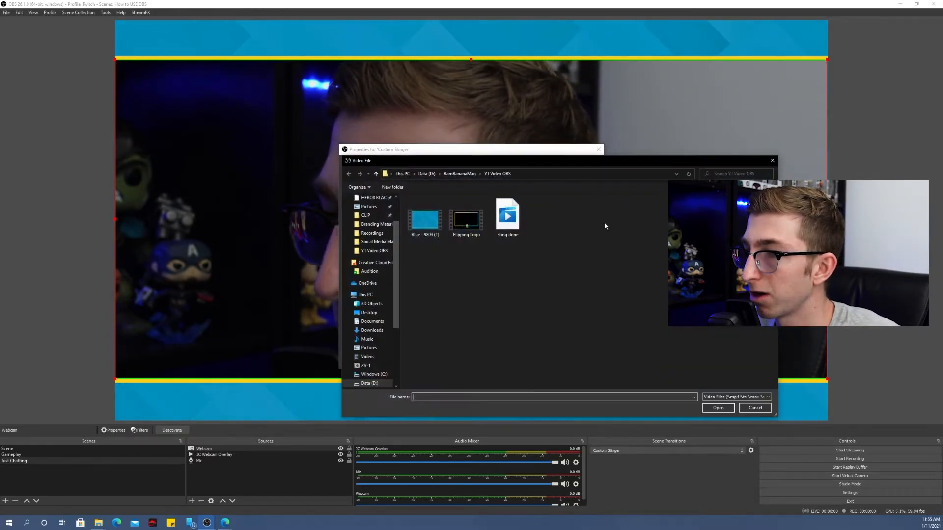
click(718, 408)
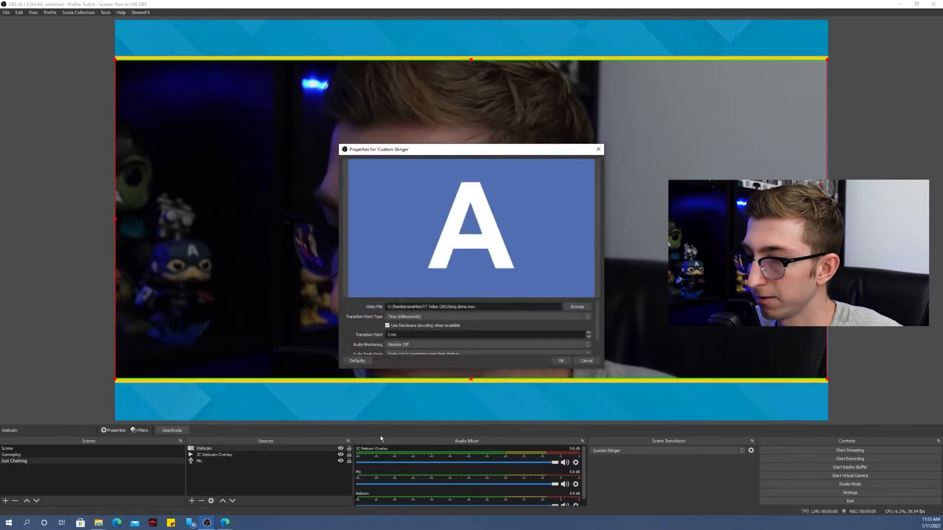
scroll(399, 338, down, 3)
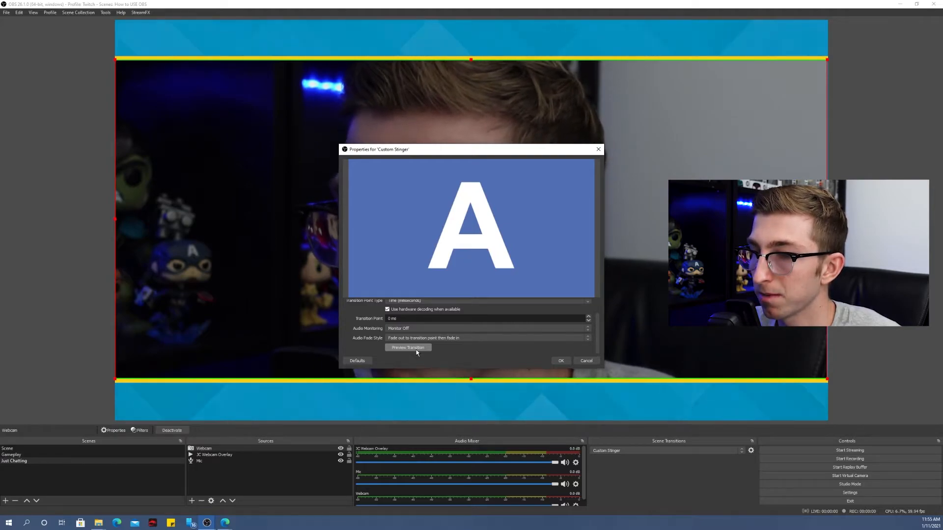
click(416, 349)
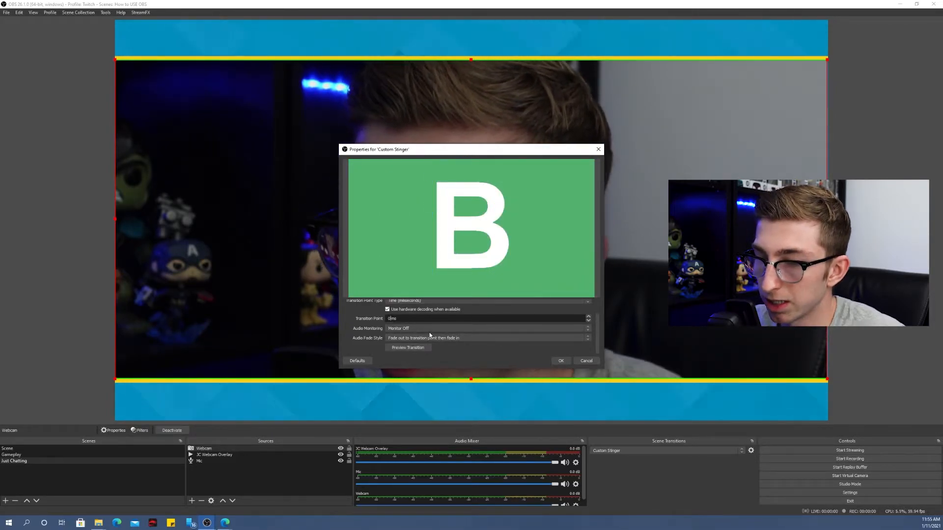
Step: Set the stinger's transition point to 300 ms, preview the transition and accept its properties
text(300)
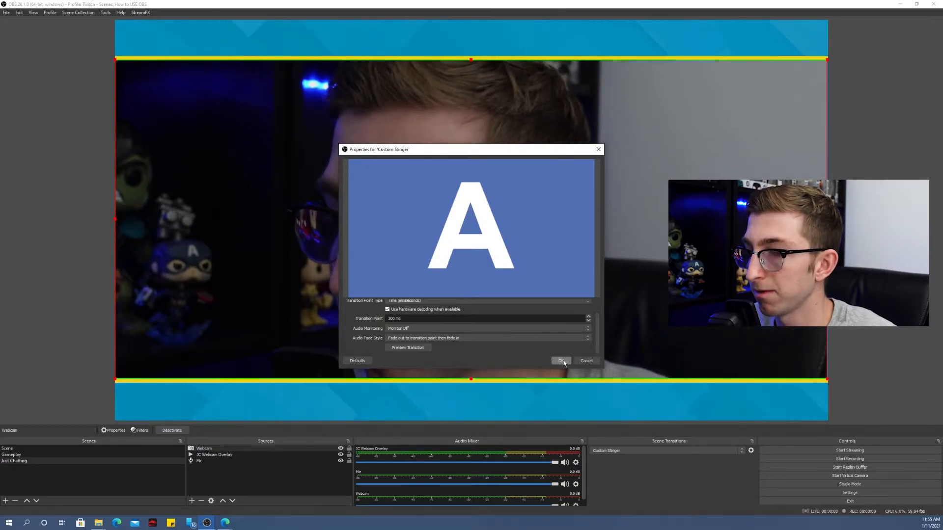
click(403, 348)
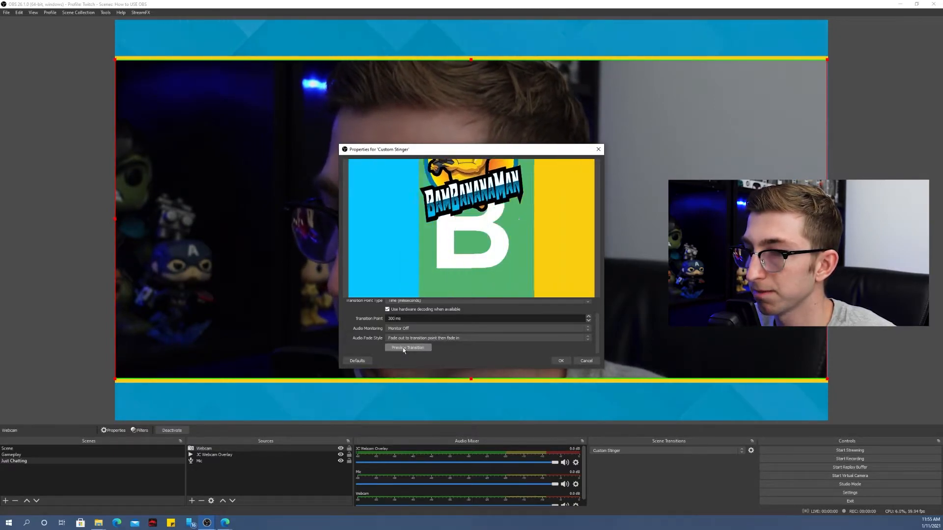
click(562, 362)
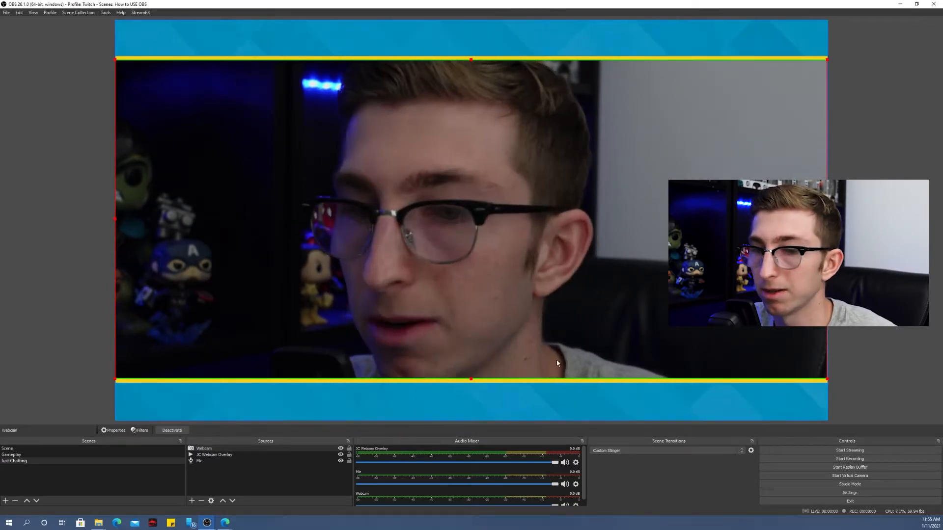
Step: Test the stinger by switching back and forth between the Gameplay and Just Chatting scenes
click(15, 458)
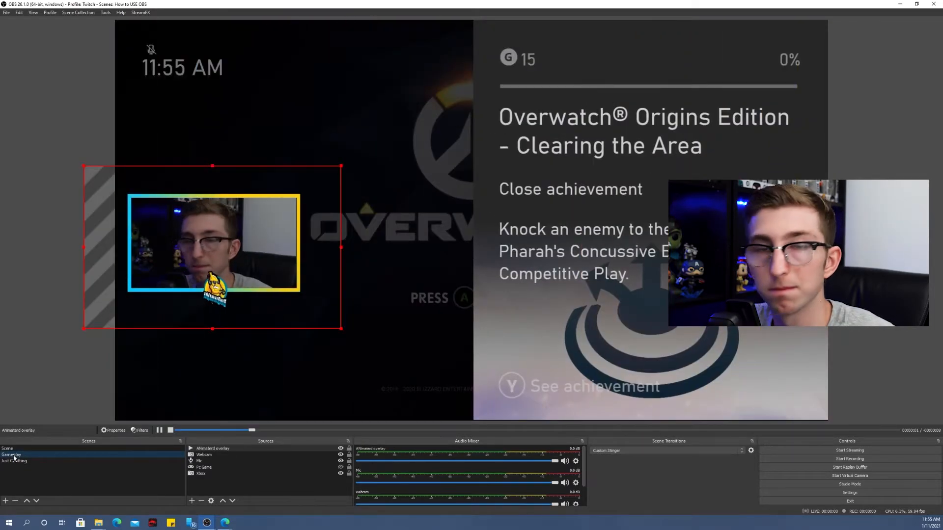
click(14, 461)
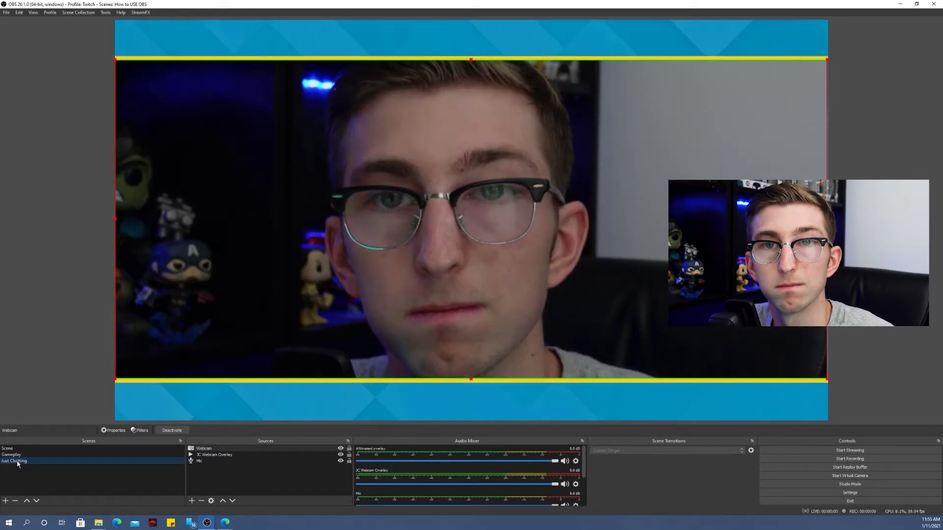
click(17, 456)
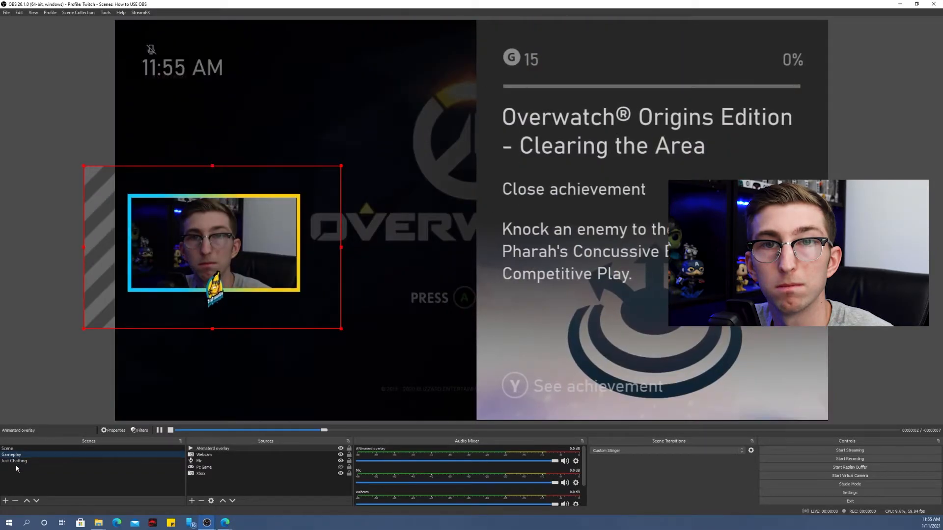
click(17, 462)
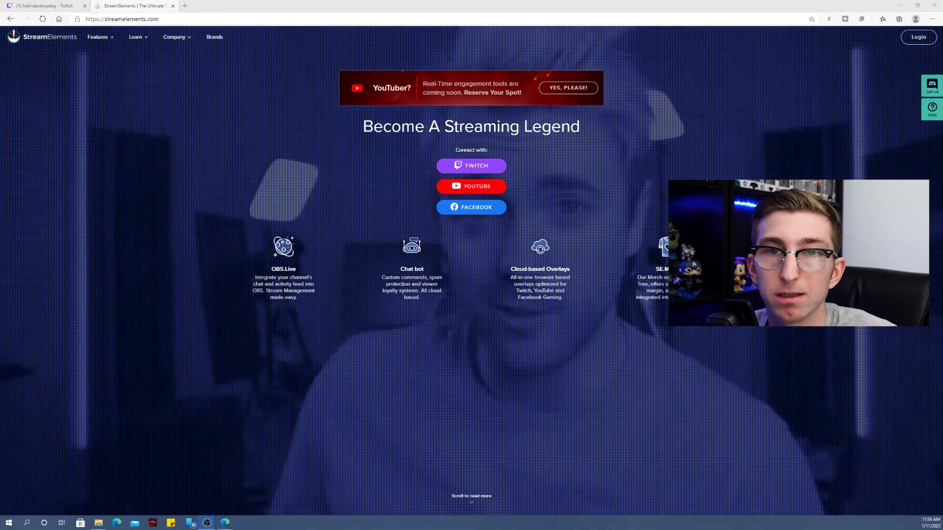
Step: On the StreamElements website, connect with Twitch and create a blank overlay at 1080p resolution
click(458, 167)
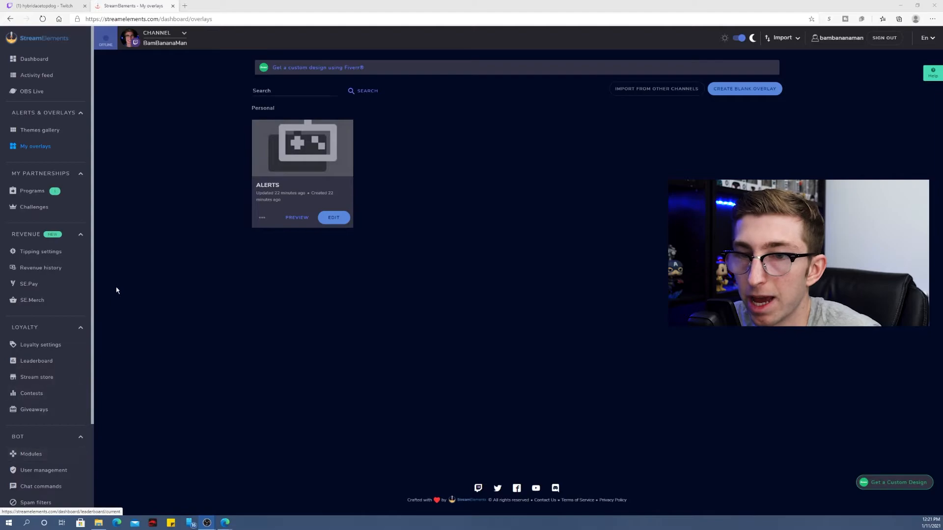
click(748, 92)
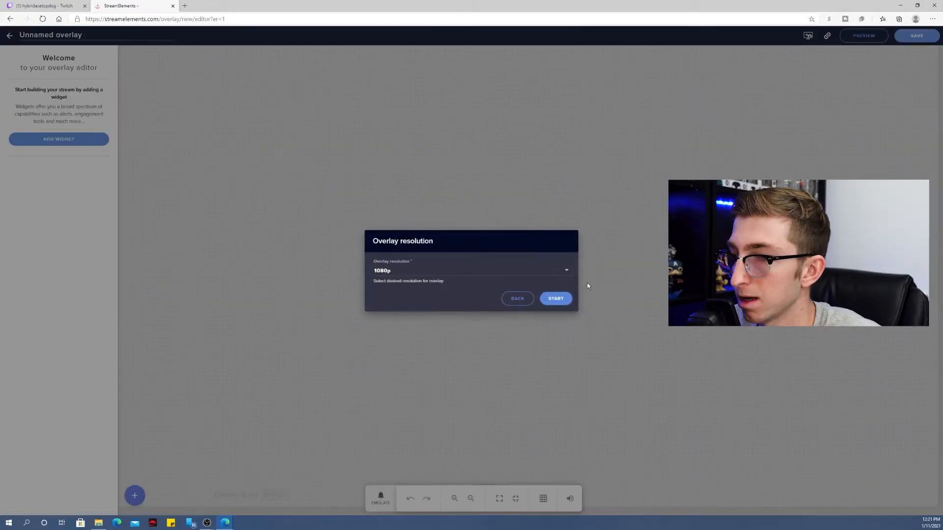
click(557, 299)
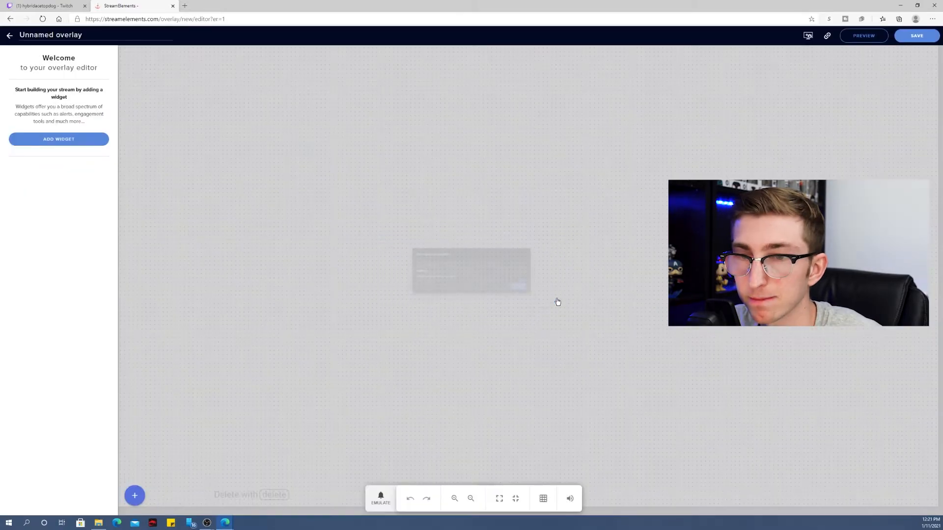
Step: Add an AlertBox widget to the overlay, shrink it to about 449 × 425 px and place it near the canvas's upper-left corner
click(52, 141)
mouse_move(174, 328)
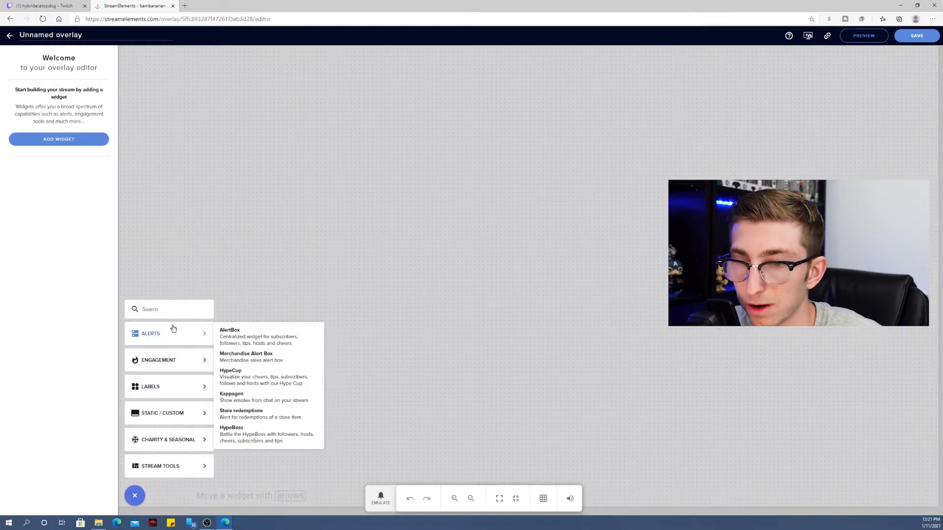
click(259, 336)
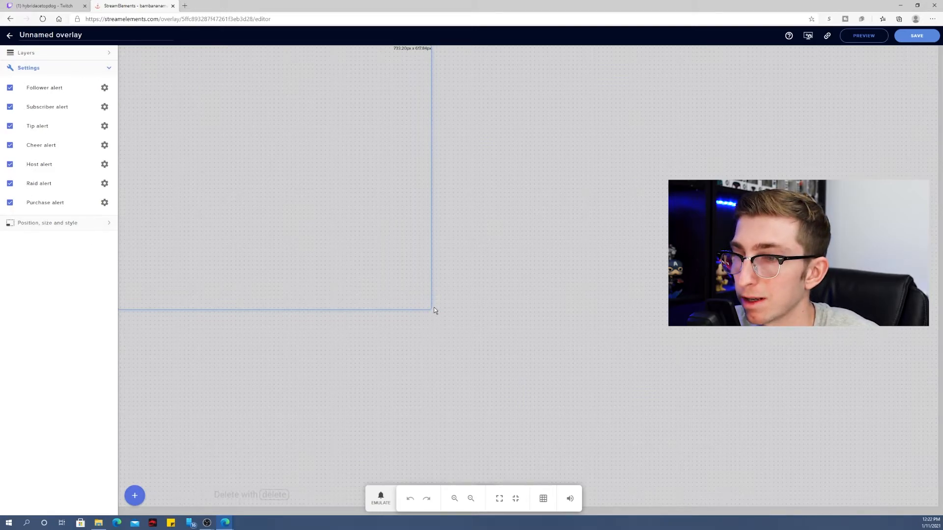
drag(429, 307, 359, 249)
drag(198, 126, 219, 136)
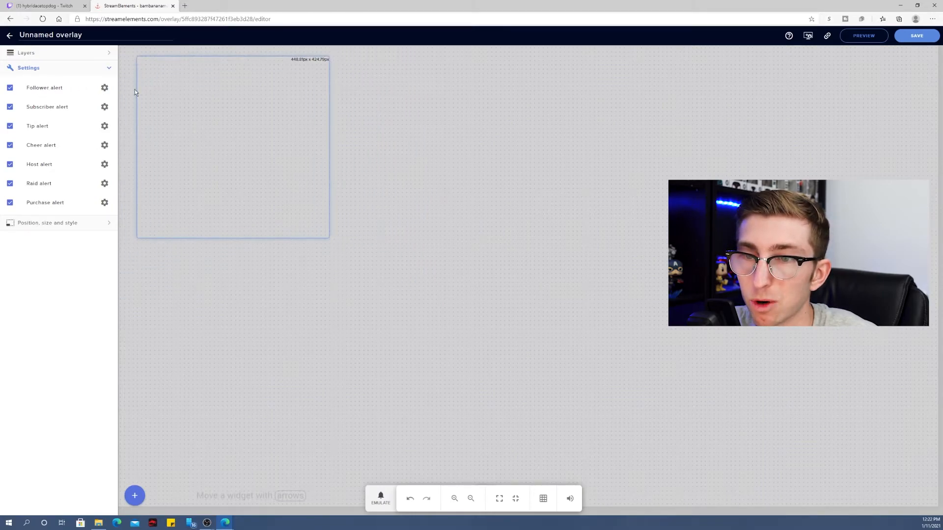
Step: Set the follower alert's image to the uploaded banana mascot and emulate a follower event to preview it
click(105, 88)
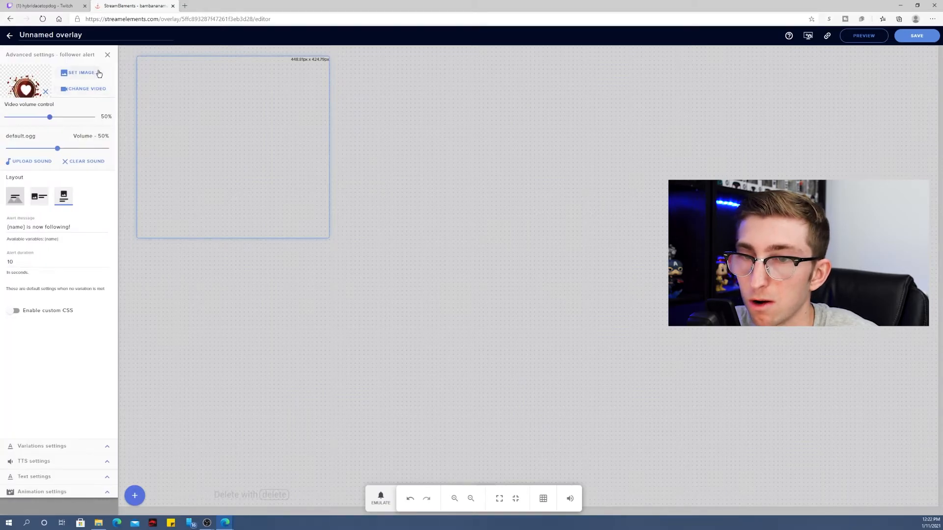
click(76, 74)
mouse_move(178, 166)
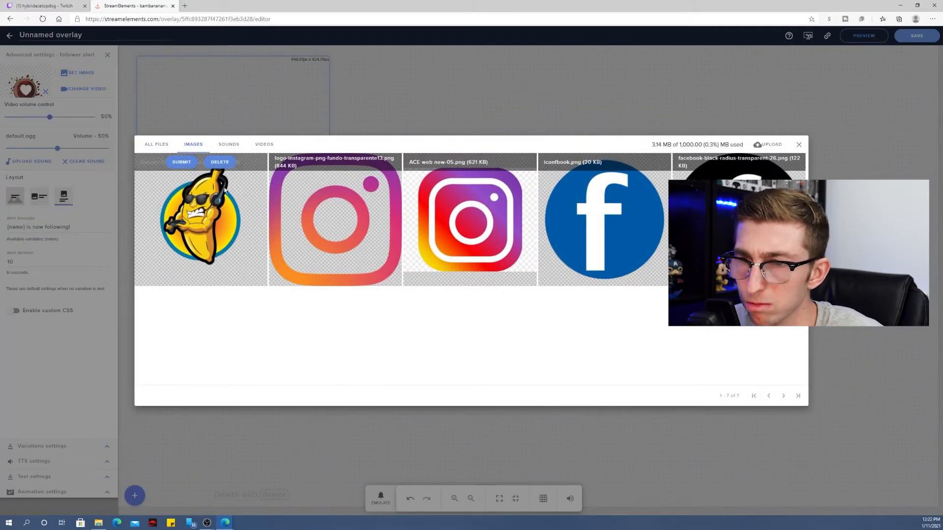
click(180, 162)
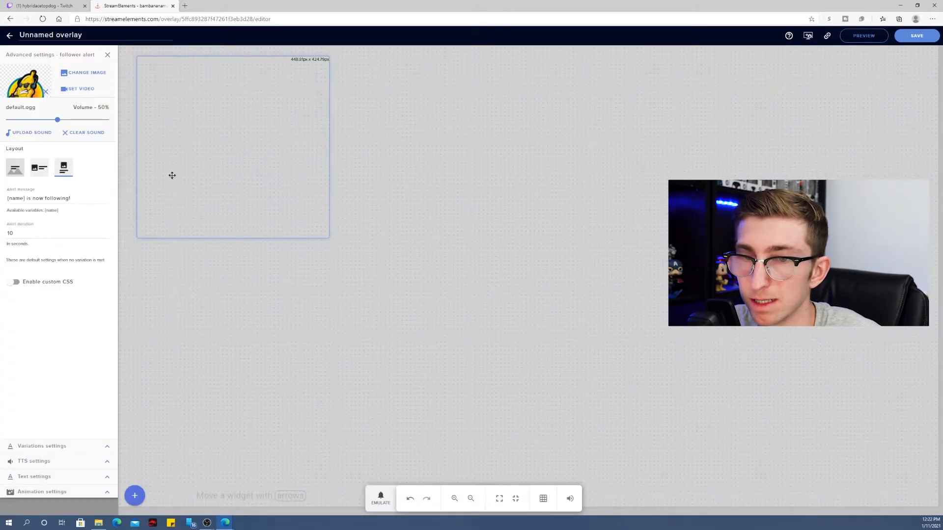
click(382, 499)
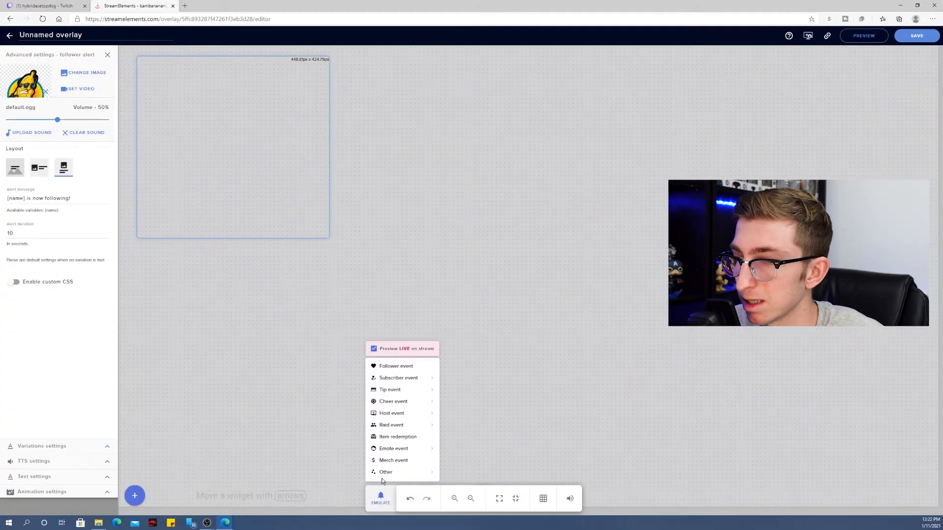
click(417, 368)
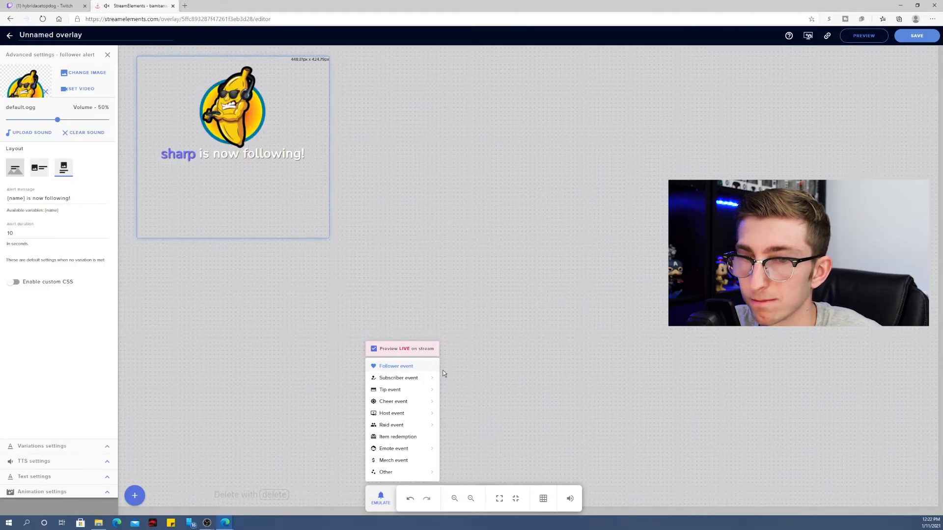
Step: Set the follower alert's message to "{name} bam" and enable custom CSS for the alert
click(77, 198)
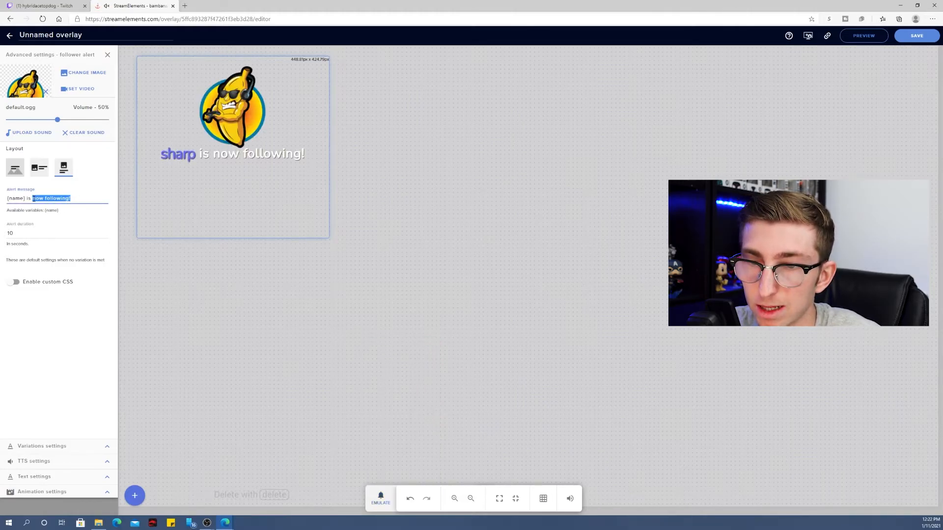
key(BackSpace)
key(BackSpace)
text(bam)
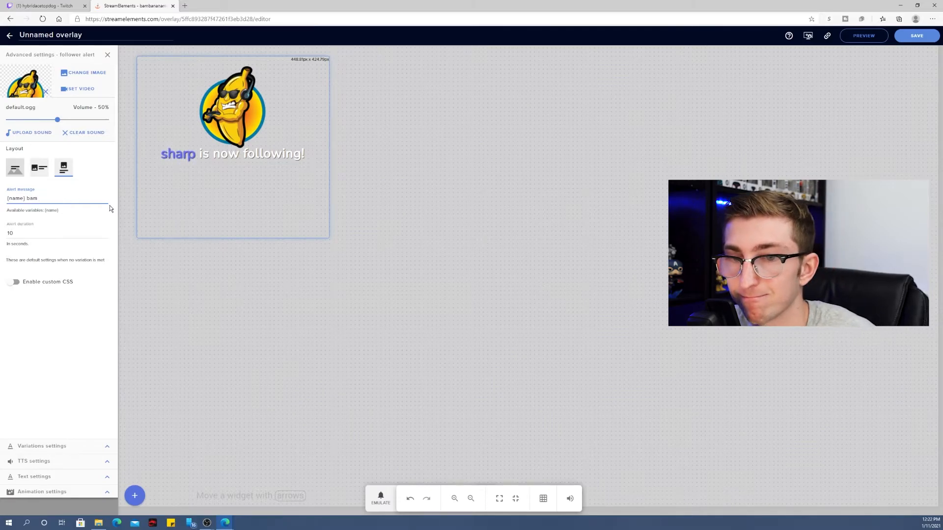
click(92, 284)
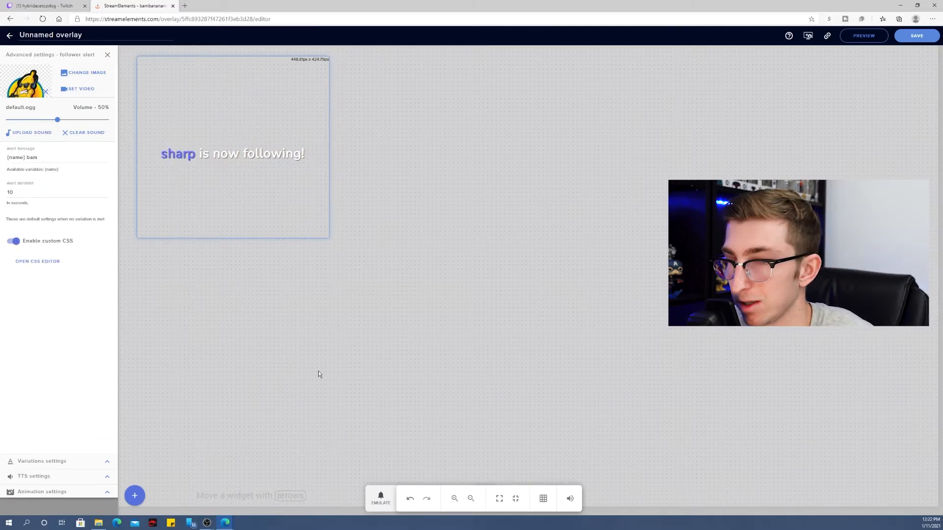
Step: Emulate follower events to preview the customized alert, and save the overlay
click(385, 506)
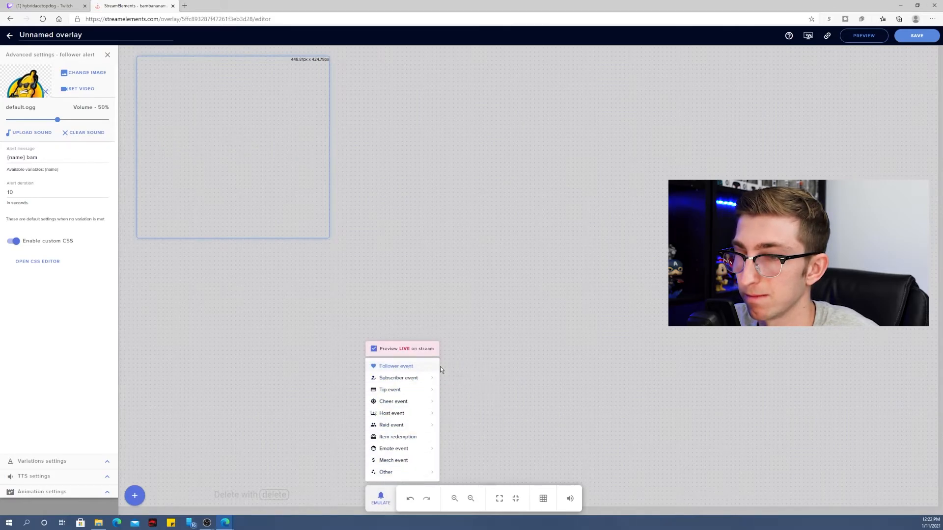
click(421, 371)
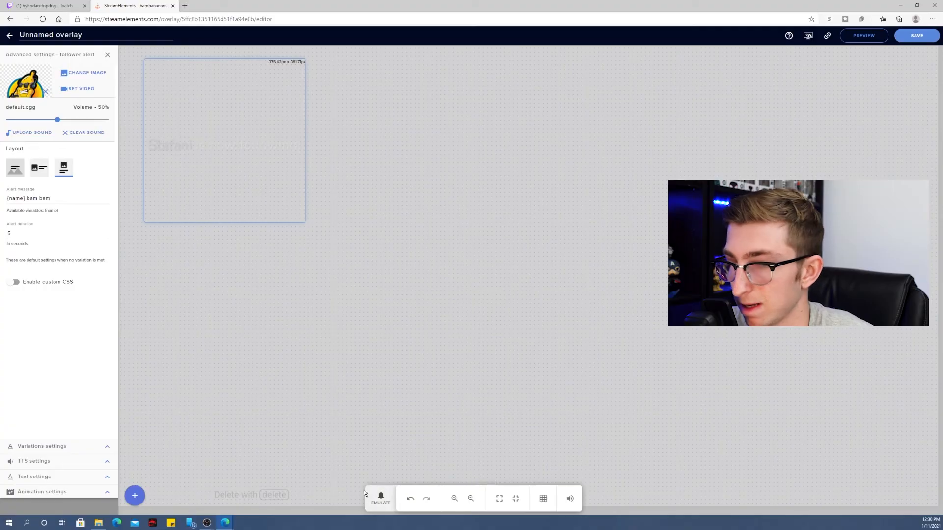
click(379, 497)
click(384, 369)
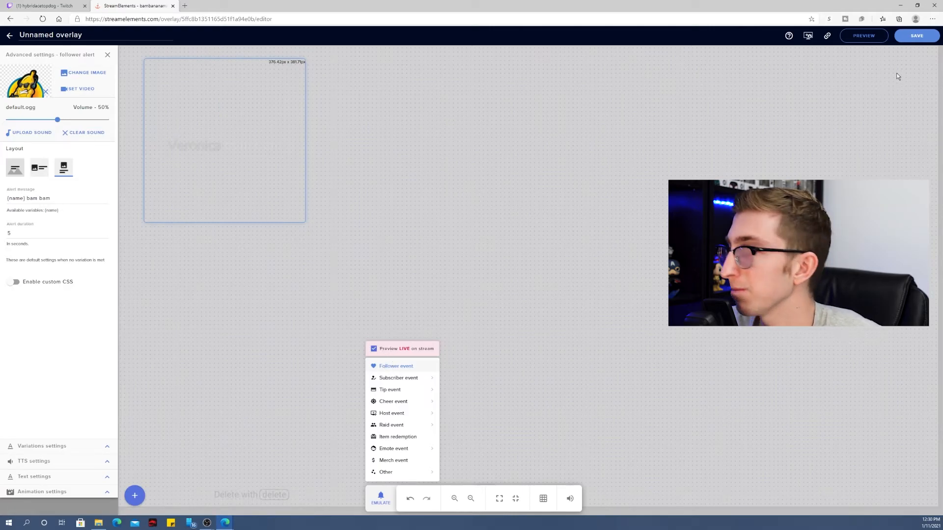
click(915, 36)
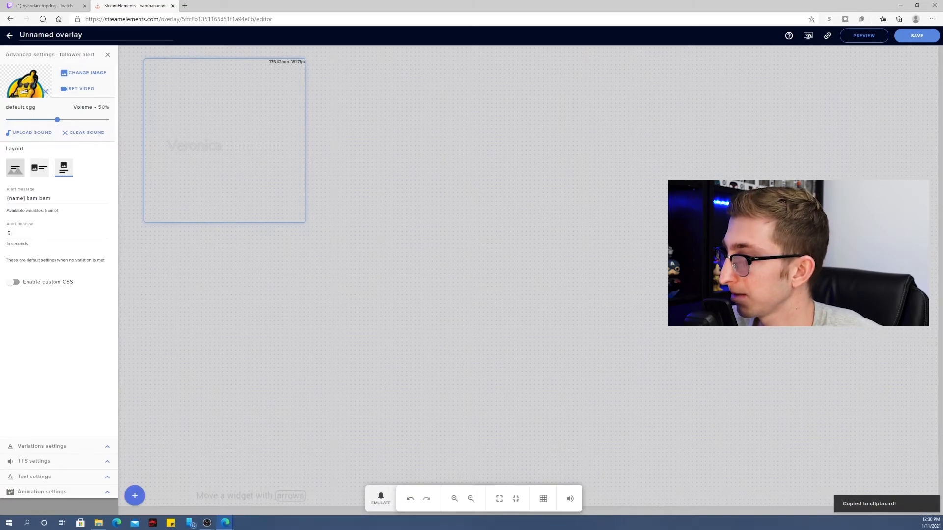
Step: Switch to OBS and add a browser source named "Alerts" to the Just Chatting scene, using the copied StreamElements overlay URL
click(207, 524)
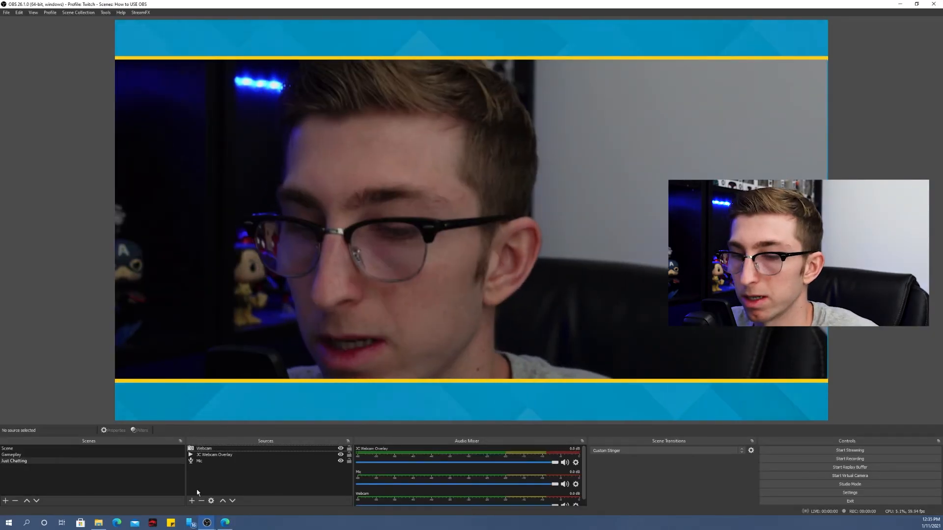
click(191, 501)
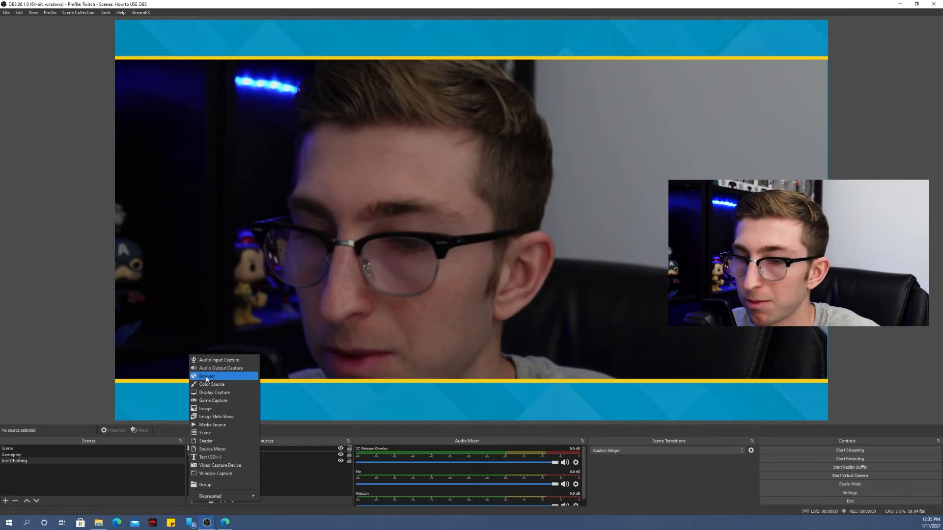
click(206, 377)
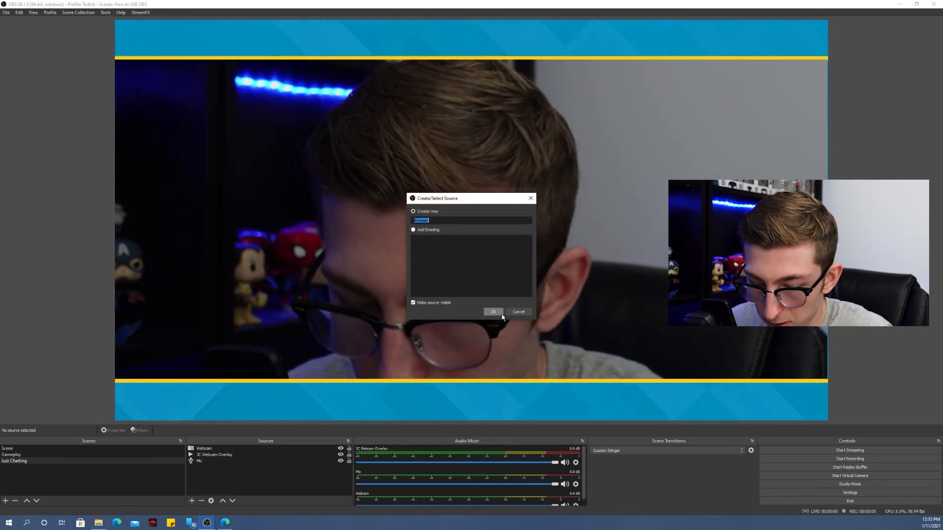
text(Alerts)
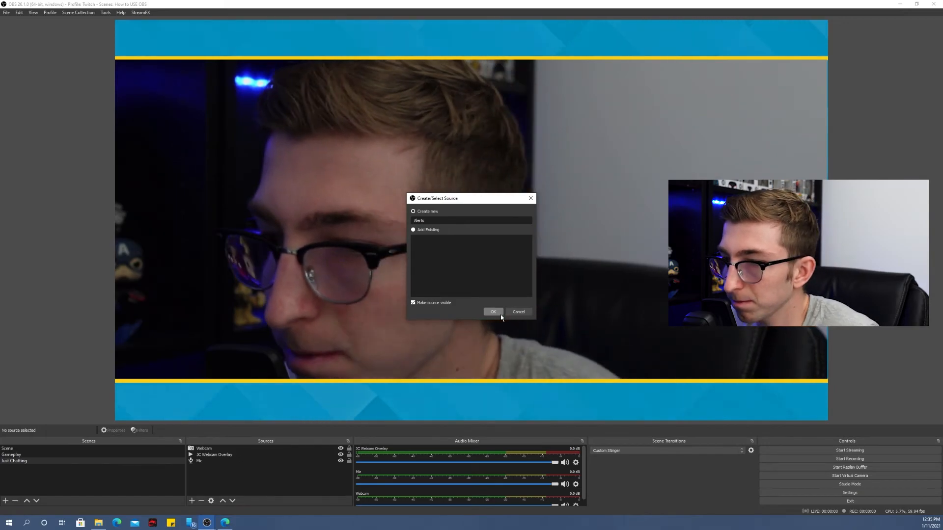
click(494, 312)
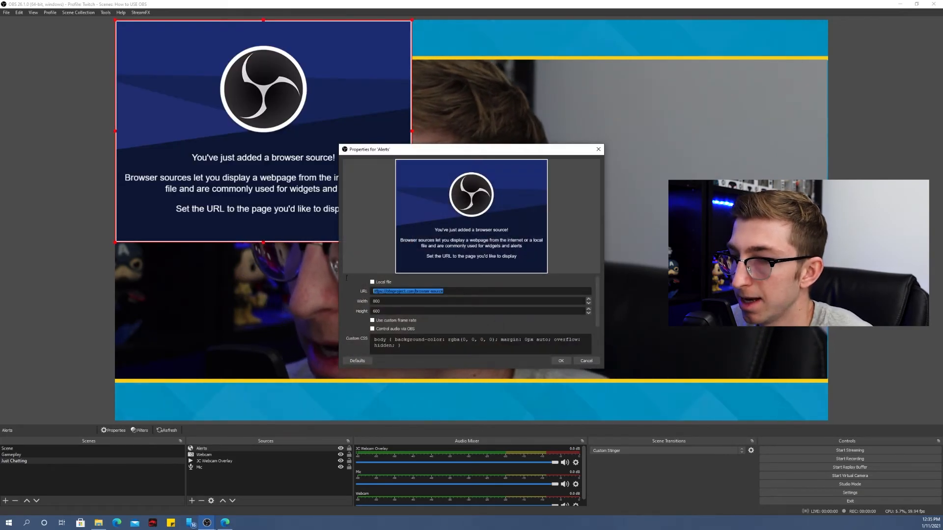
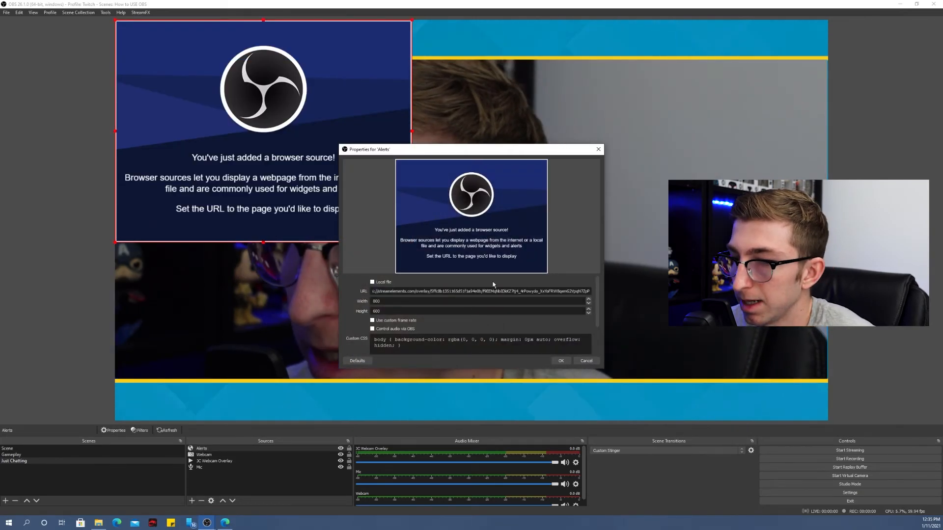
click(560, 362)
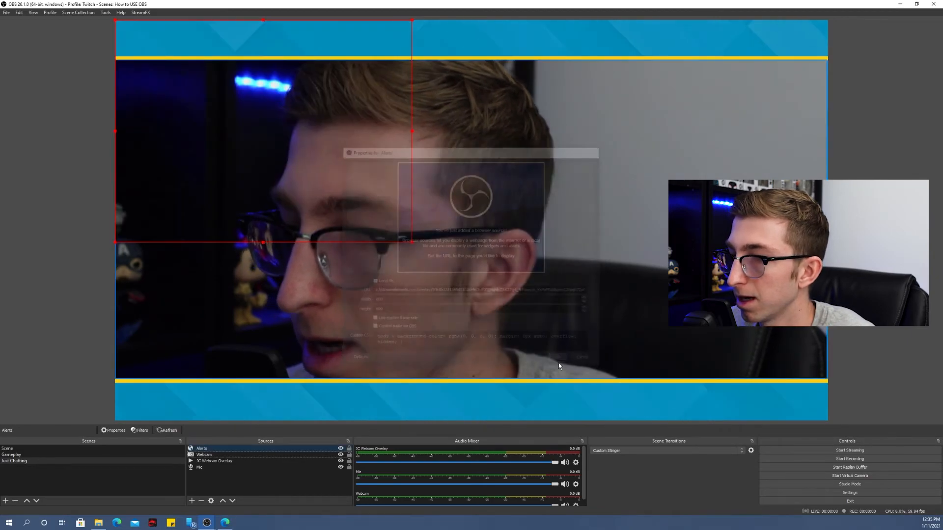
Step: Bring the StreamElements editor up as a smaller window over OBS and emulate a follower event to test the Just Chatting alert
click(229, 523)
drag(470, 5, 660, 106)
click(658, 368)
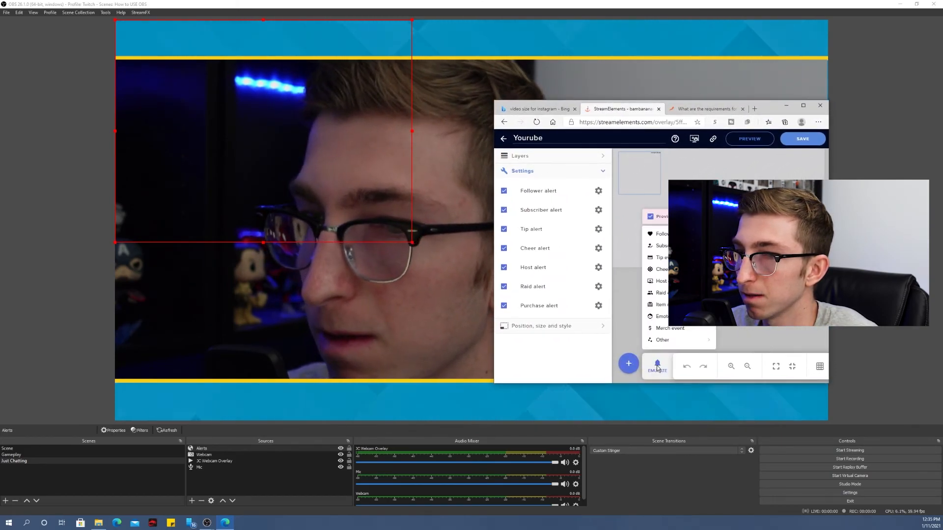
click(679, 234)
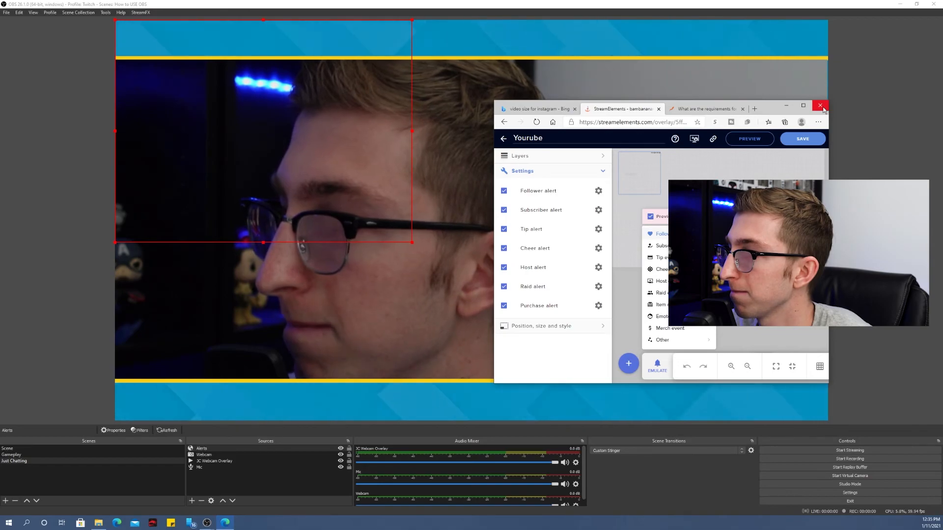
Step: Add the existing Alerts browser source to the Gameplay scene in OBS
click(11, 455)
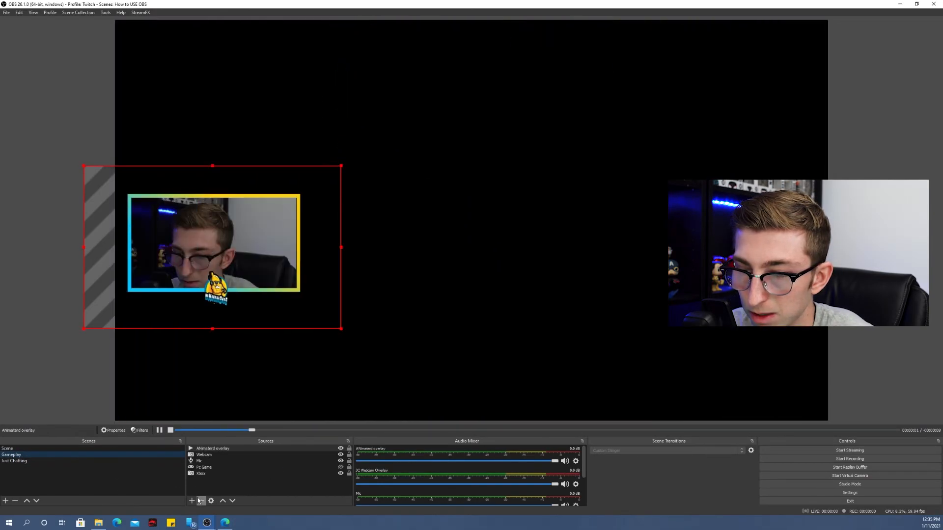
click(191, 501)
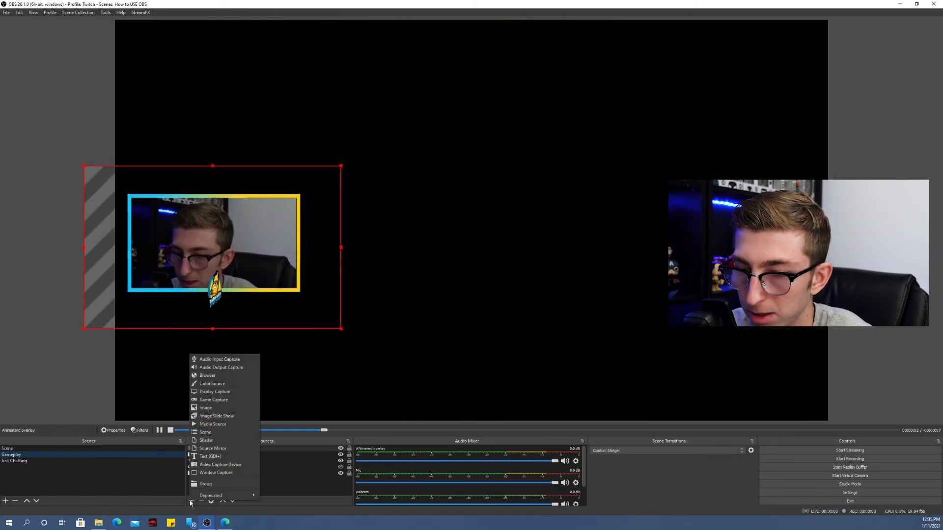
click(231, 375)
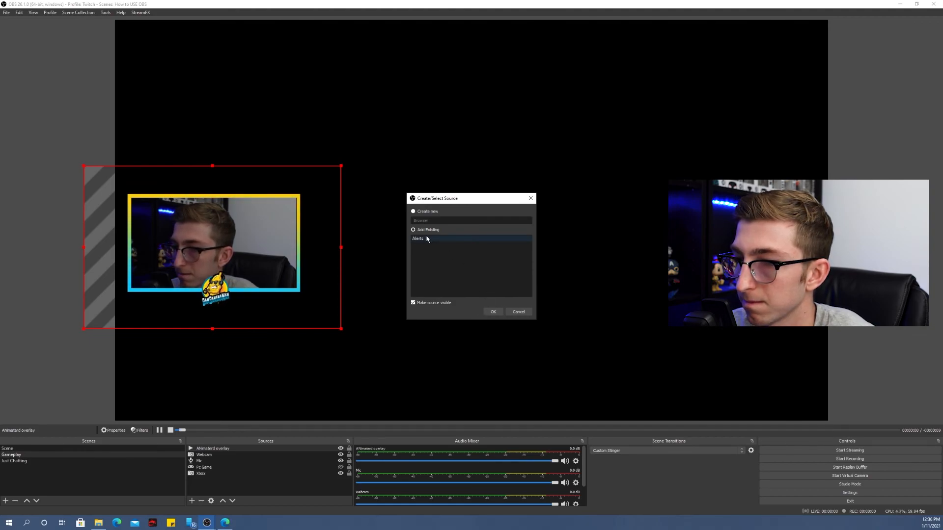
click(493, 312)
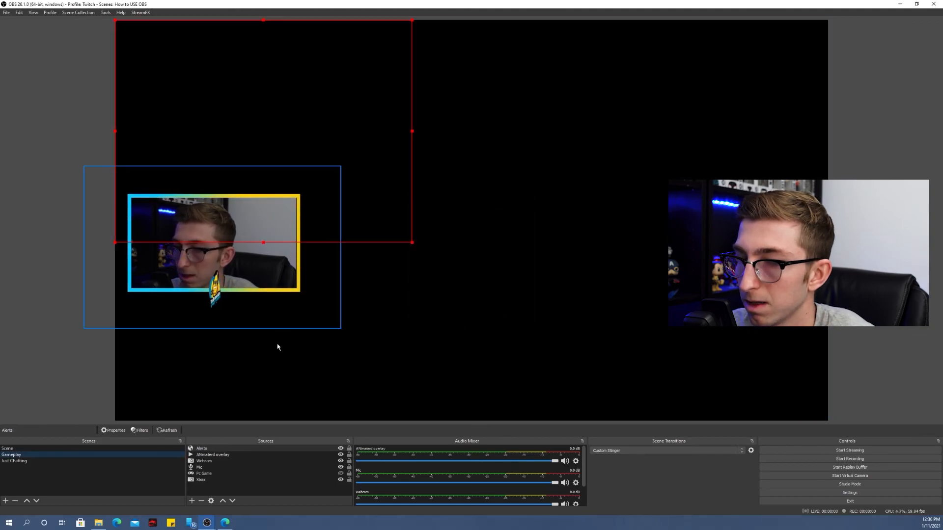
Step: Return to the StreamElements editor and emulate a follower event to test the alert in the Gameplay scene
click(225, 523)
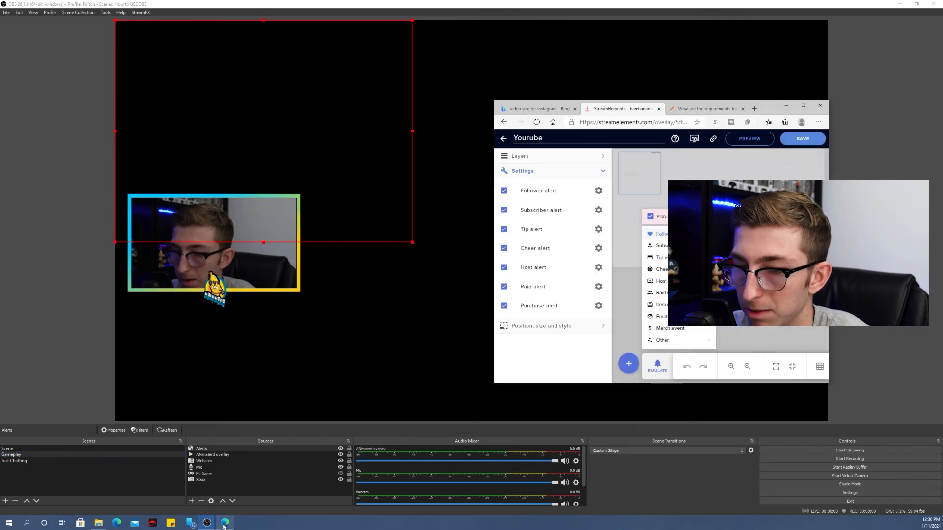
click(657, 369)
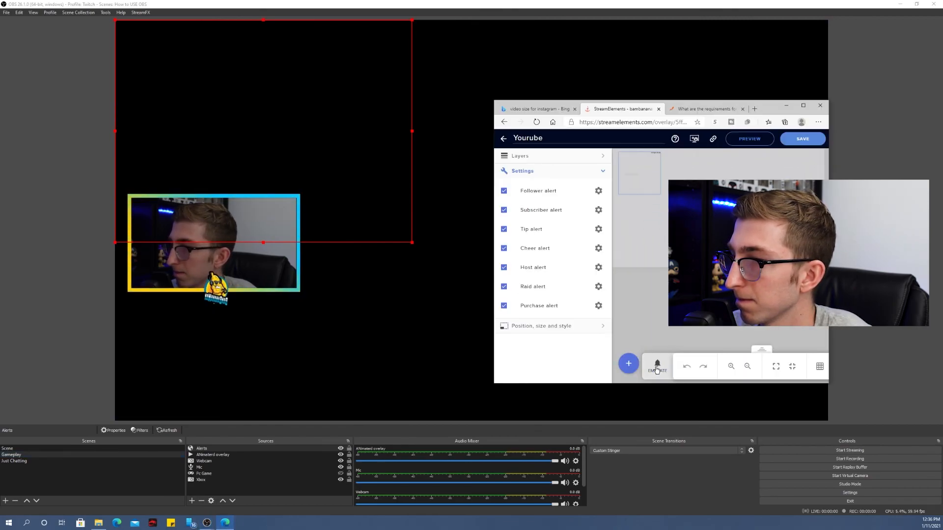
click(661, 365)
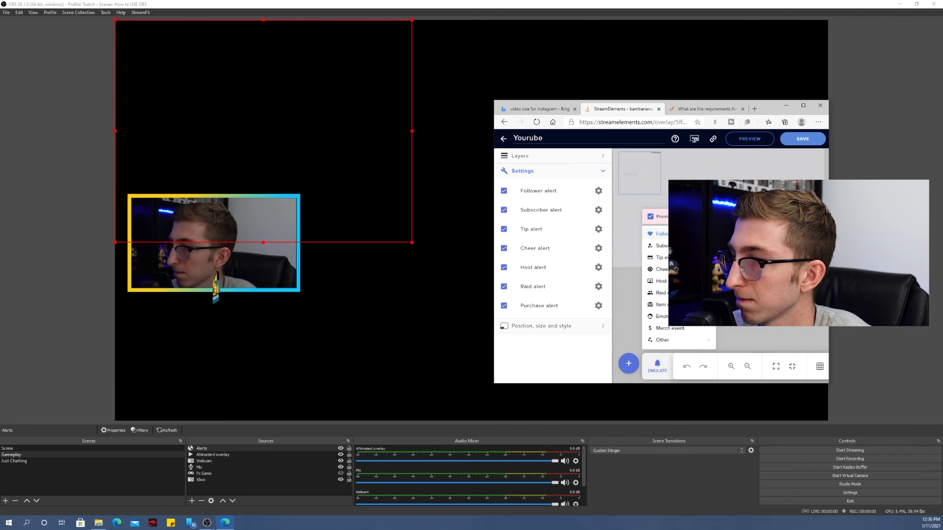